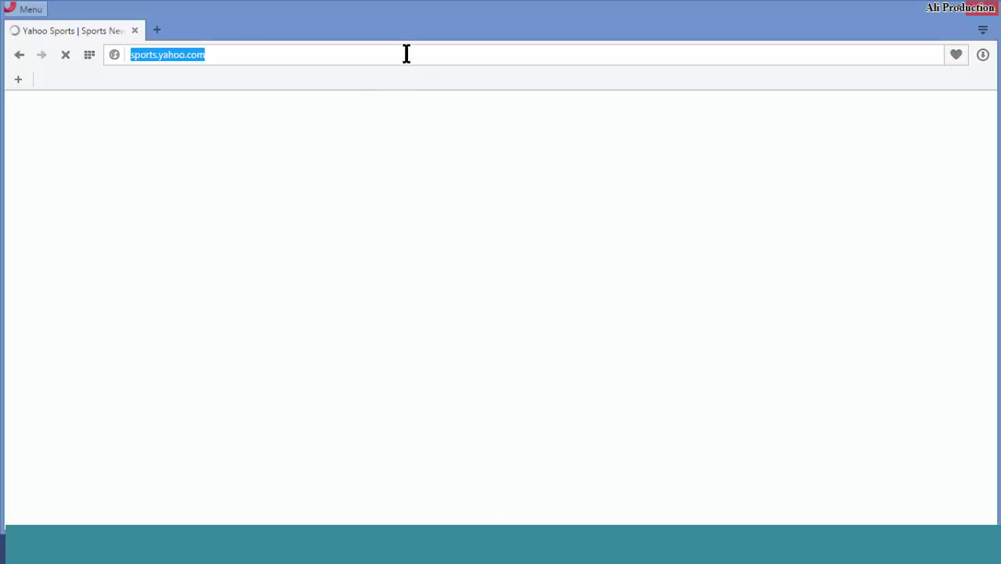
# Enter gmail.com in Opera's address bar.
pyautogui.write('gmail')
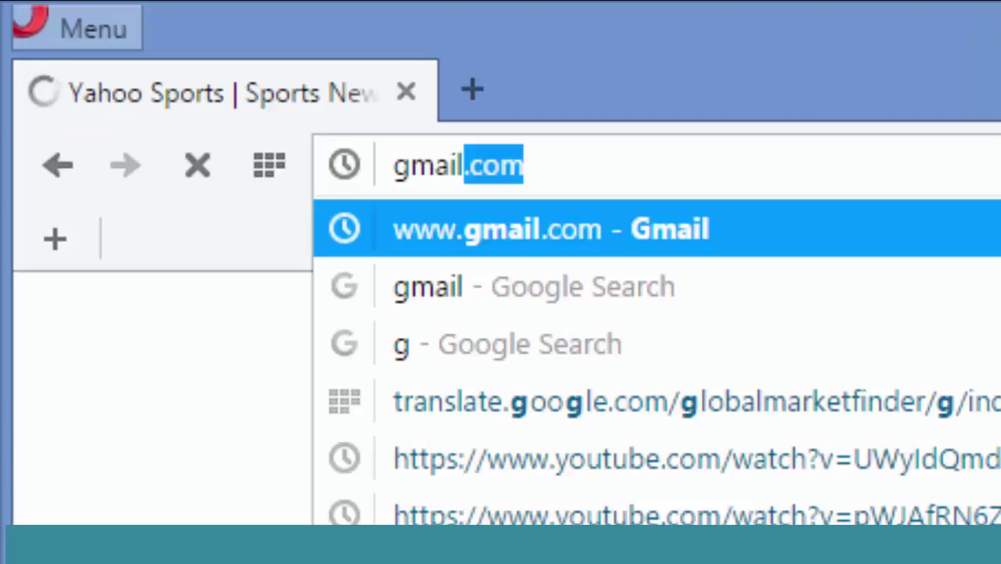
pyautogui.write('.com')
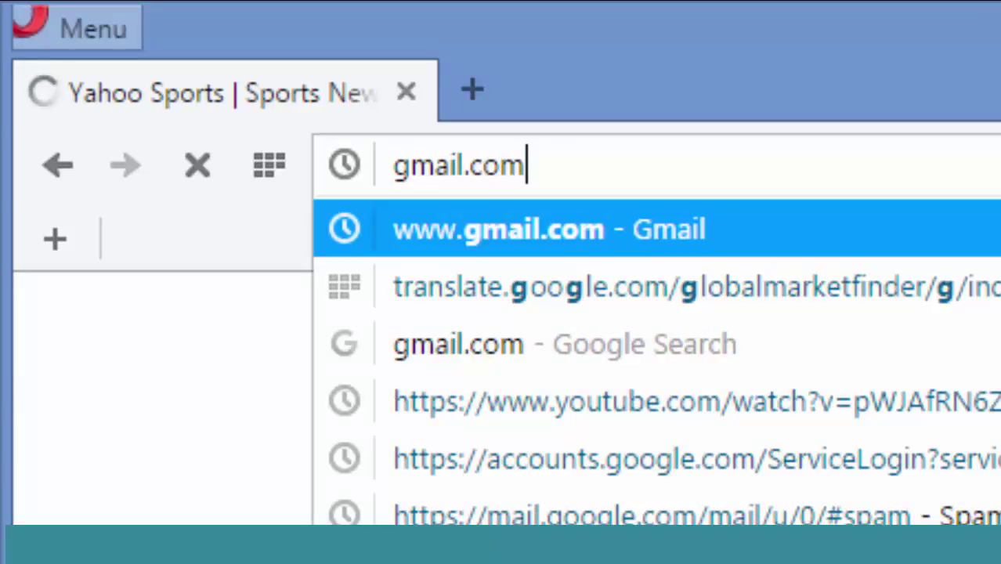
# Load gmail.com and sign in with the account's e-mail address and password.
pyautogui.press('Return')
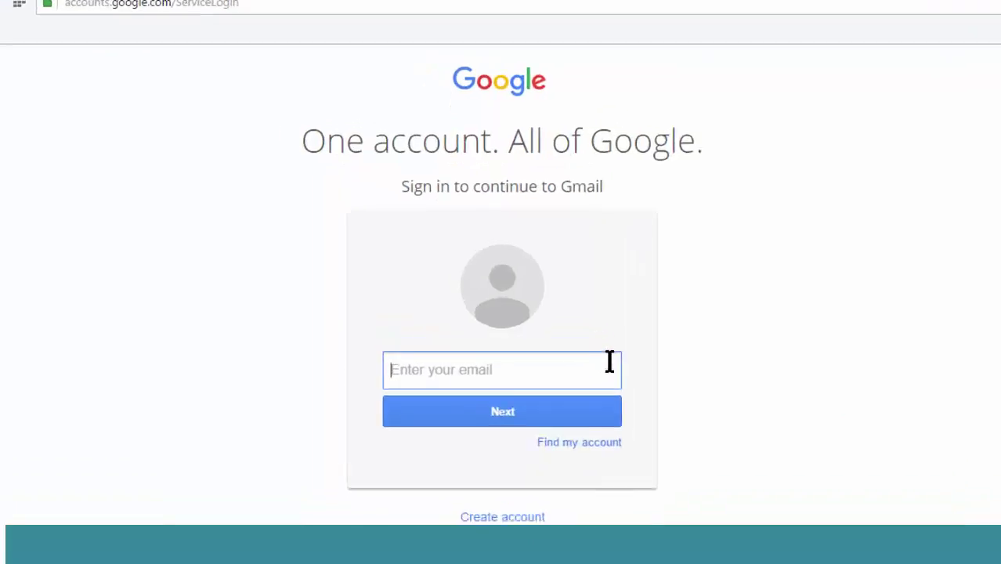
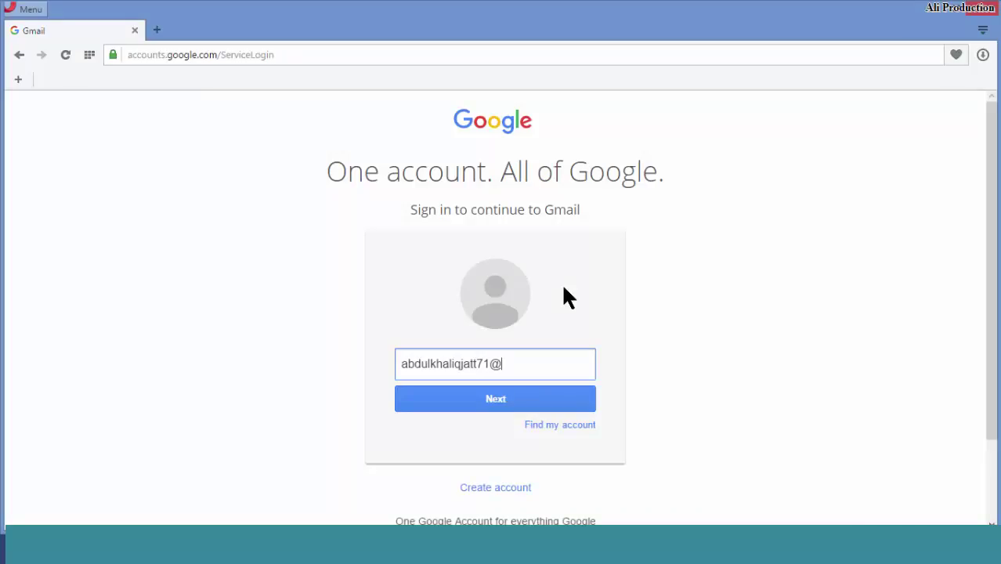
pyautogui.press('Return')
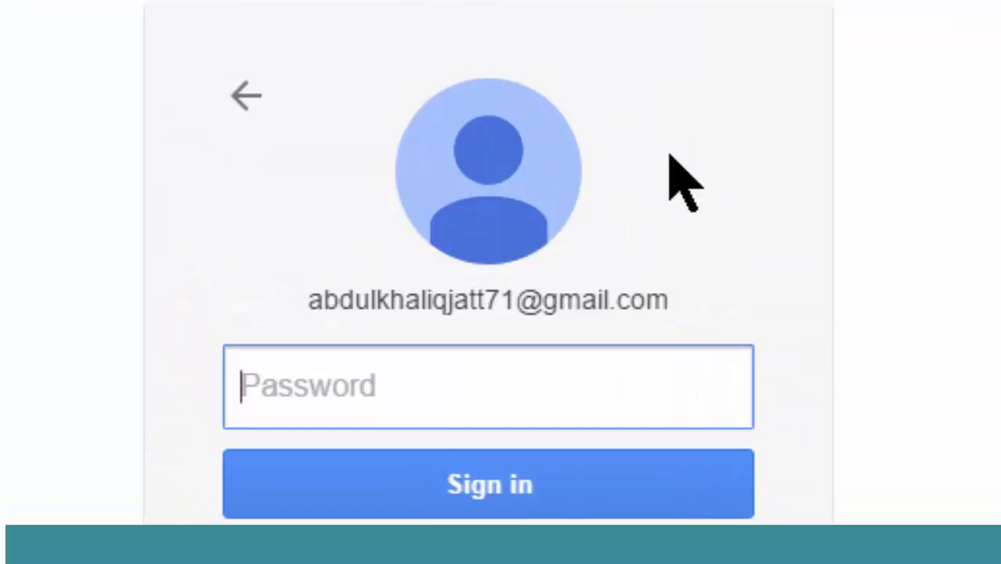
pyautogui.write('•••••••')
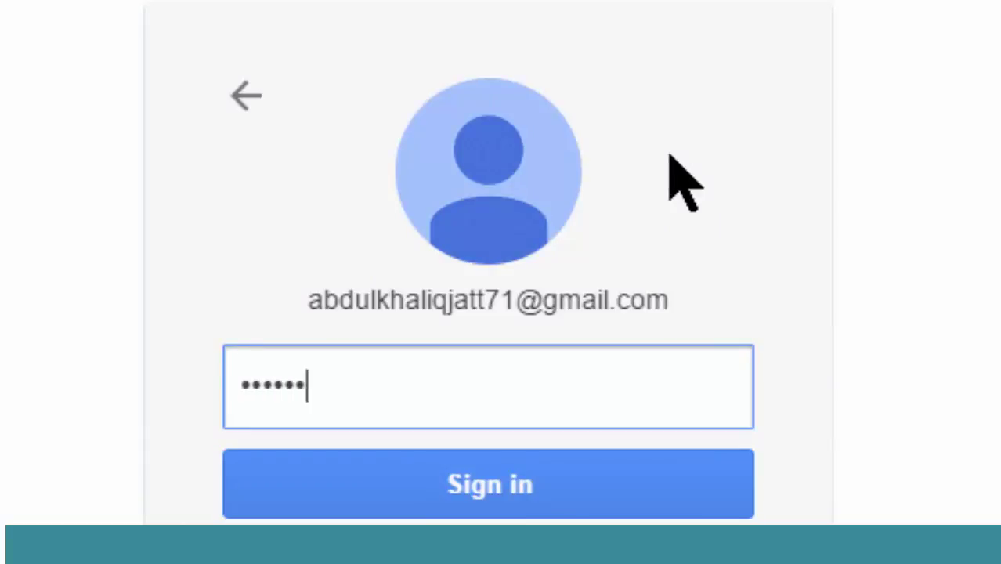
pyautogui.write('•••••••')
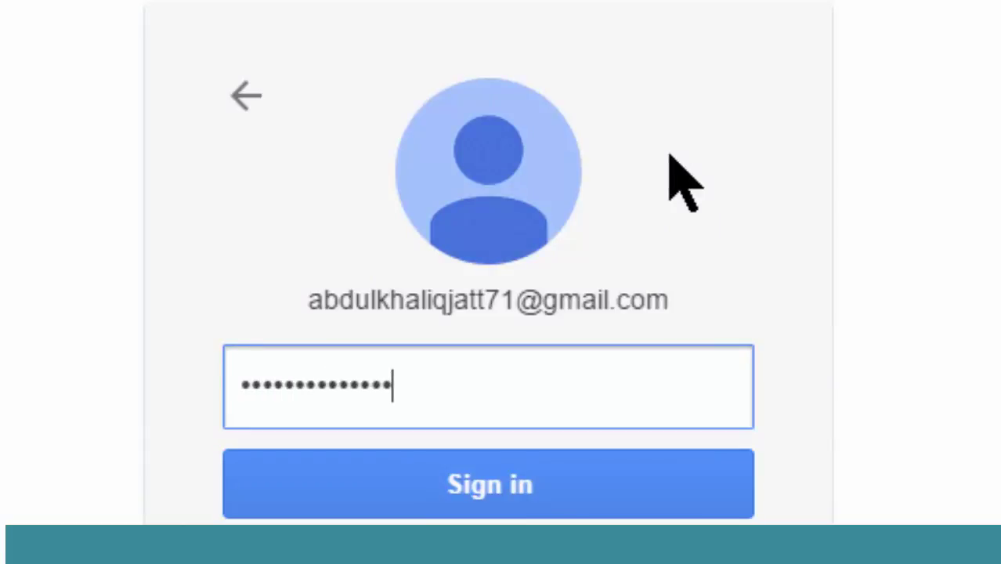
pyautogui.press('Return')
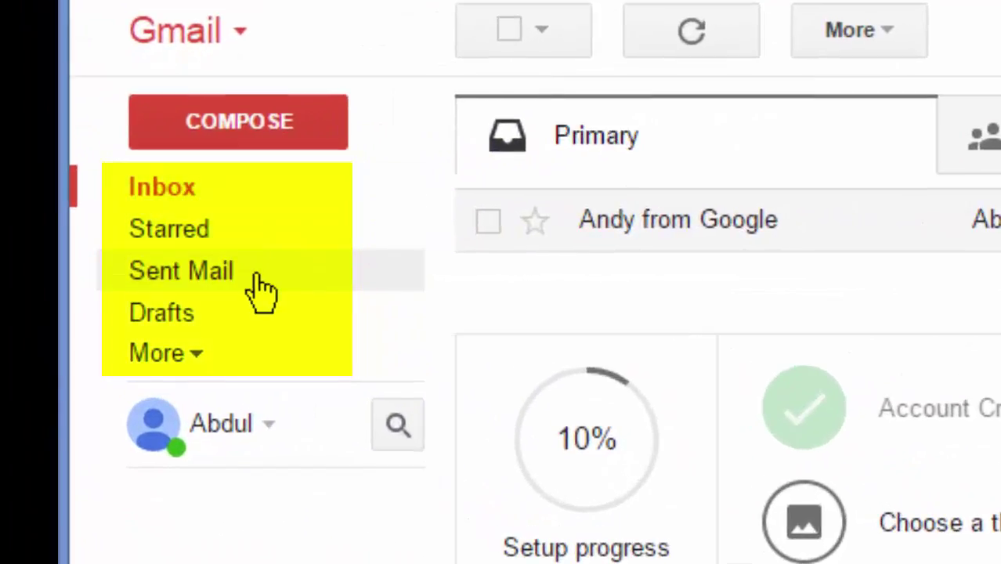
# Expand the extra mail folders, read the Google welcome email, and return to the Inbox.
pyautogui.click(197, 354)
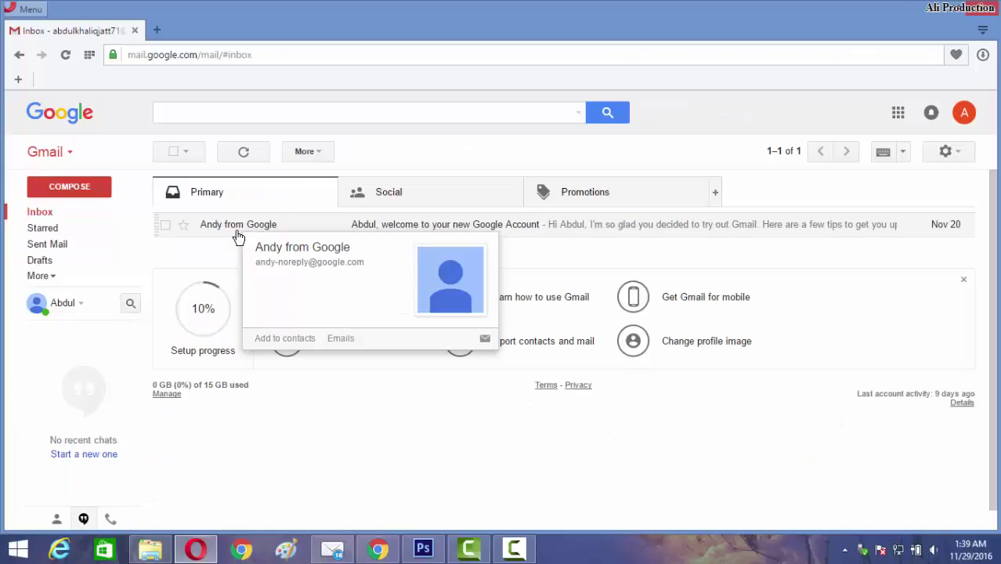
pyautogui.click(56, 214)
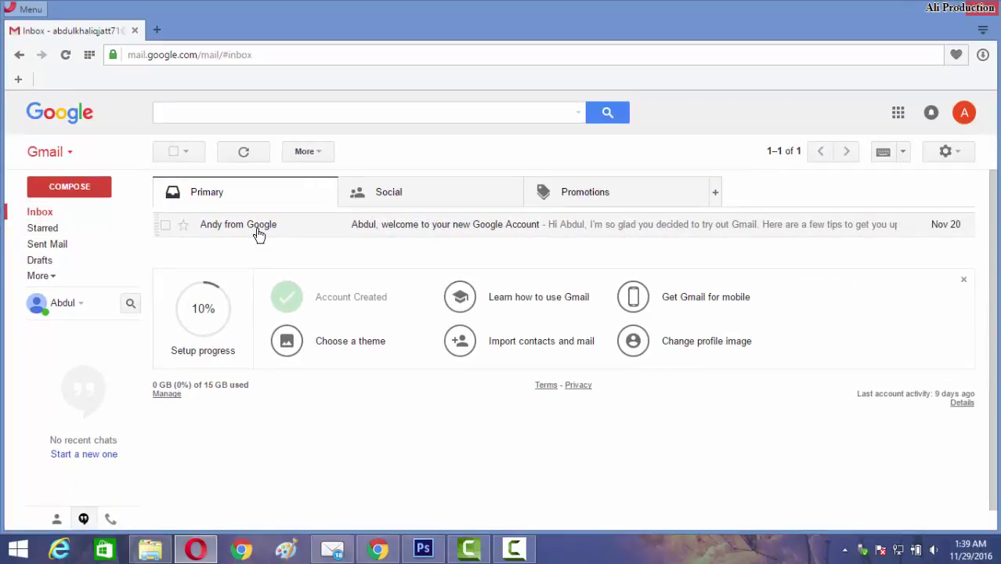
pyautogui.click(258, 234)
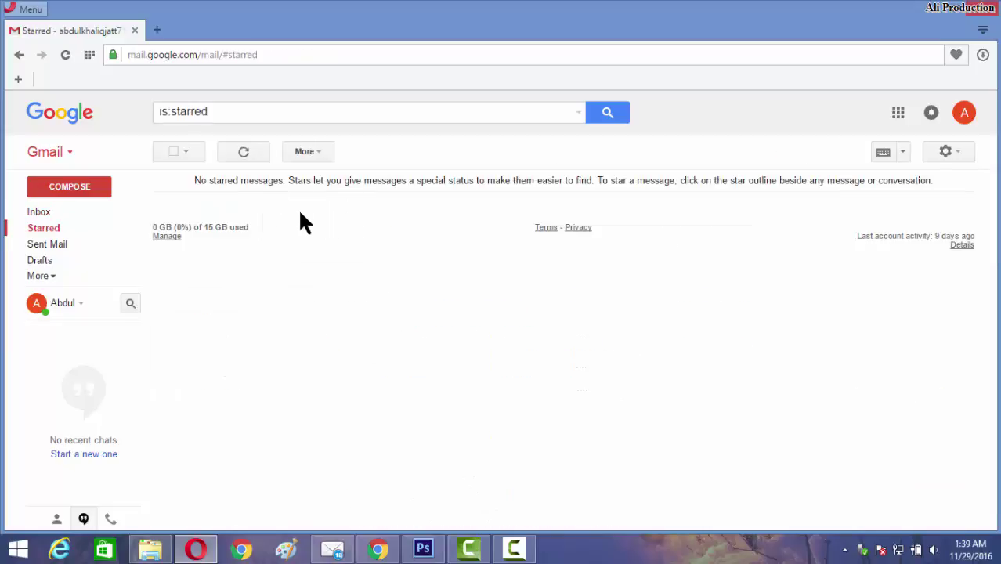
pyautogui.click(43, 214)
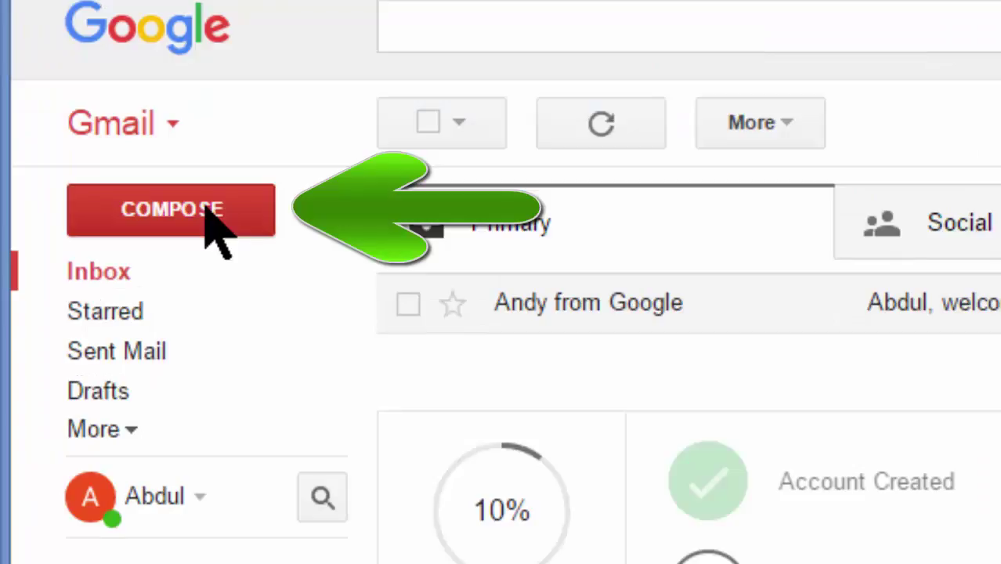
# Compose a full-screen message to the recipient's e-mail address with subject 'job resquest'.
pyautogui.click(206, 210)
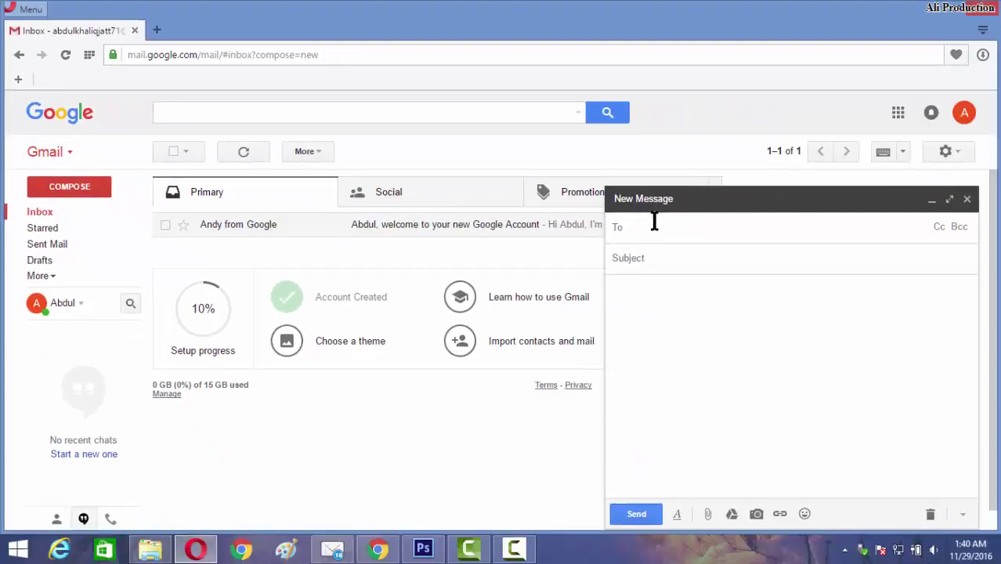
pyautogui.click(949, 199)
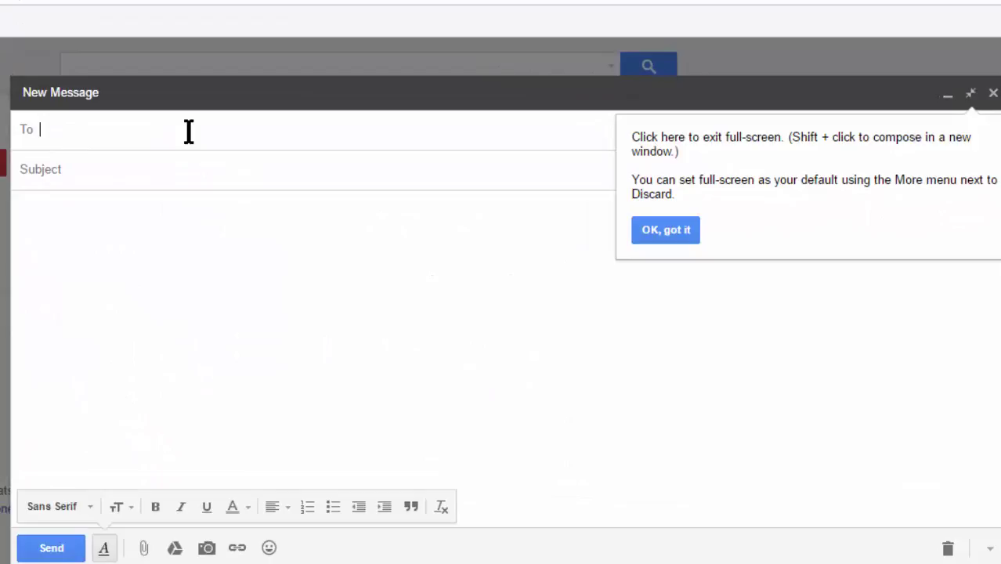
pyautogui.click(671, 233)
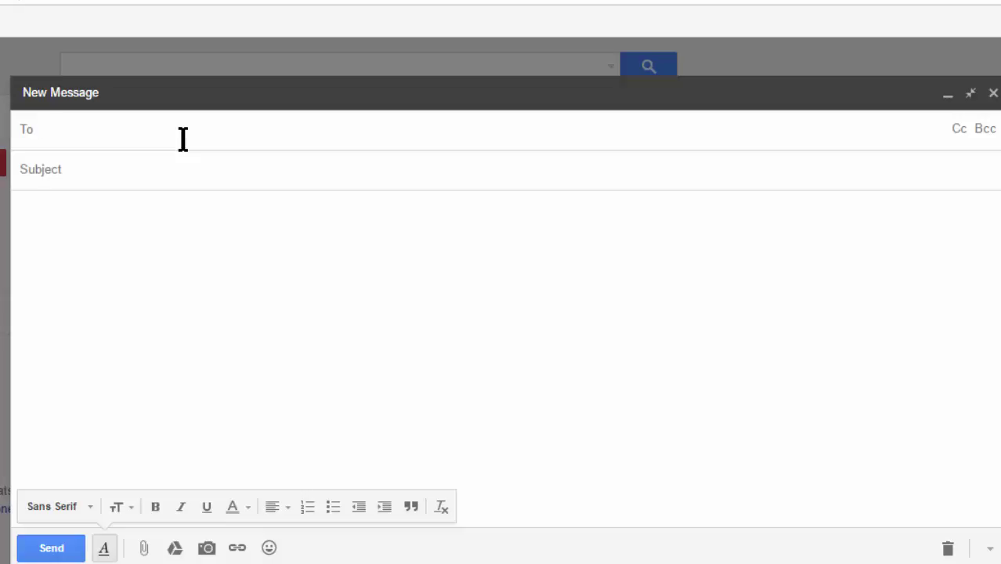
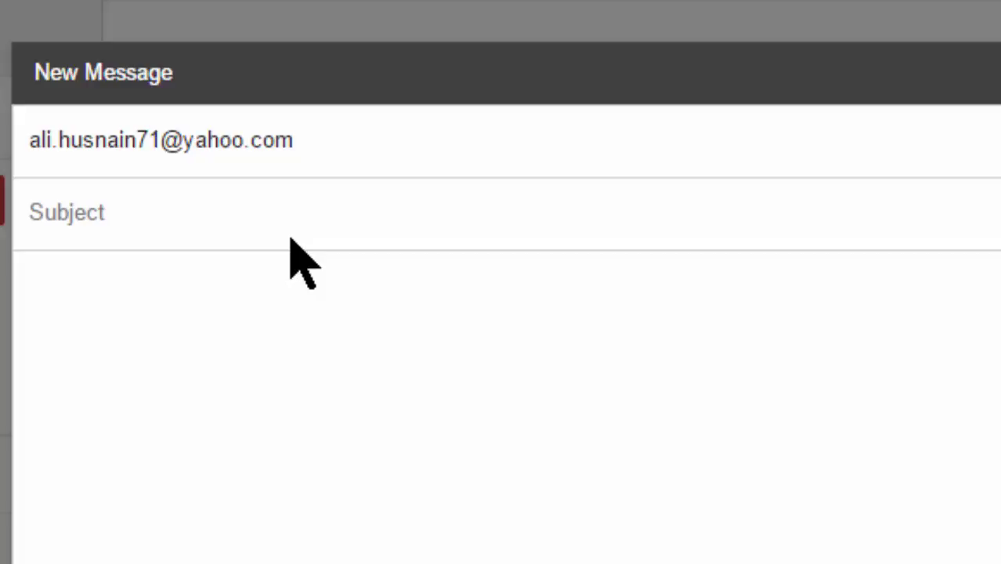
pyautogui.write('job r')
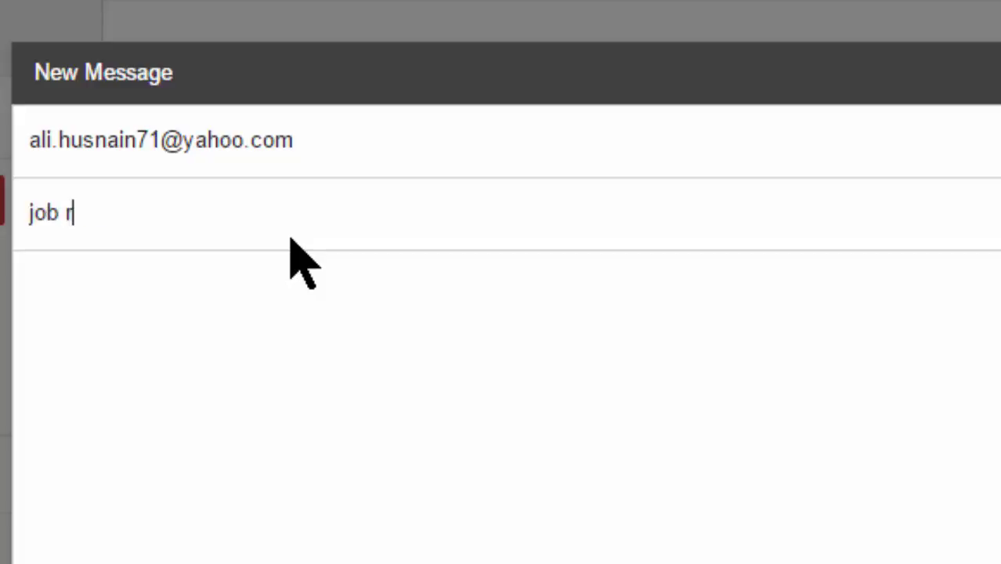
pyautogui.write('esquest')
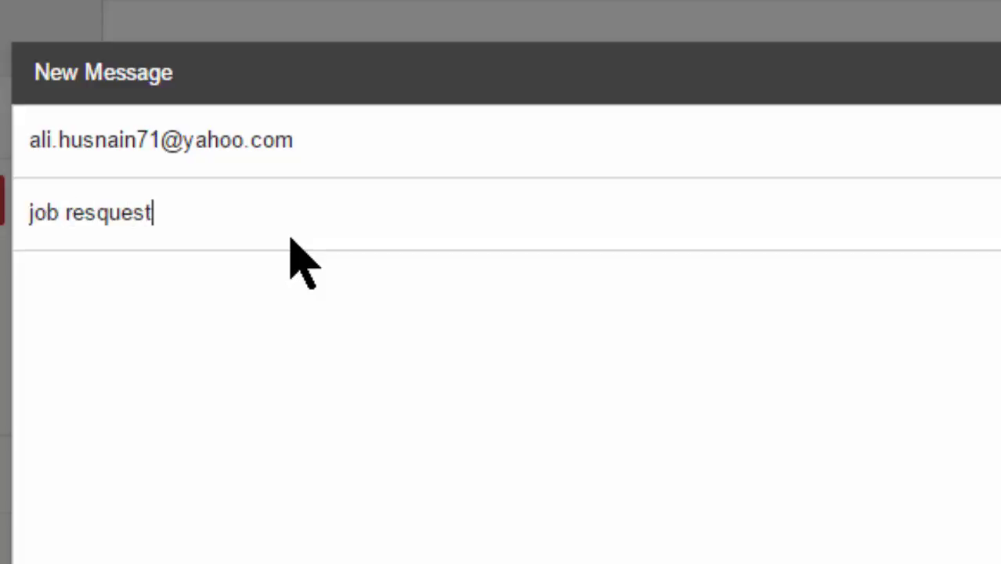
# Place the cursor in the message body to begin the greeting line.
pyautogui.click(411, 427)
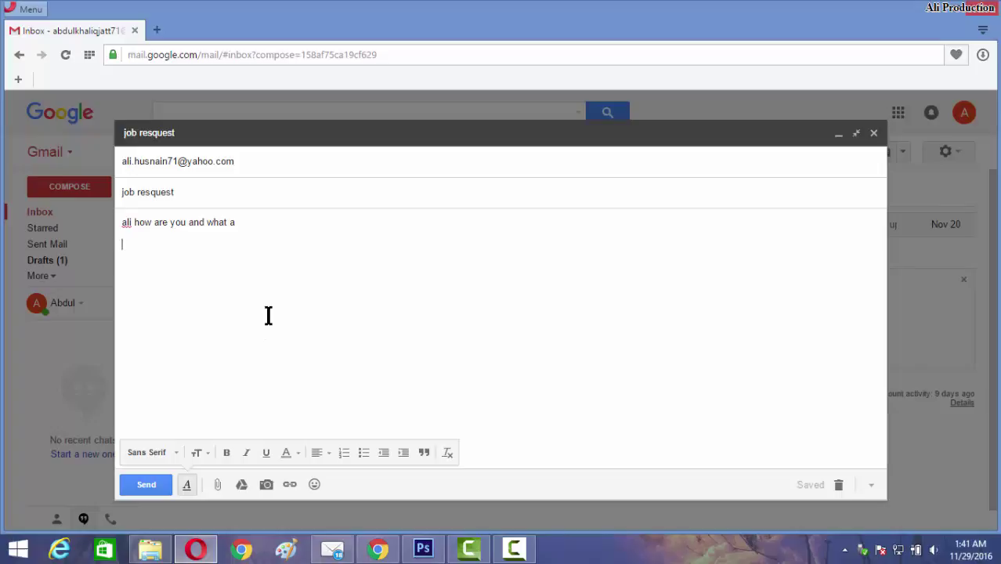
# Select the opening line and set its font to Georgia after trying Serif and Garamond.
pyautogui.click(173, 455)
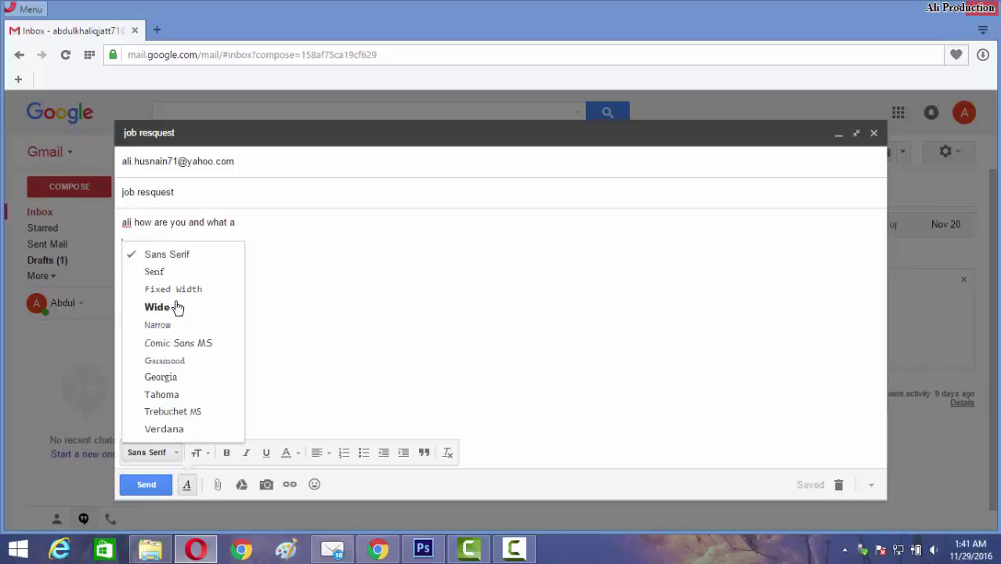
pyautogui.click(278, 241)
pyautogui.moveTo(248, 225); pyautogui.dragTo(105, 222)
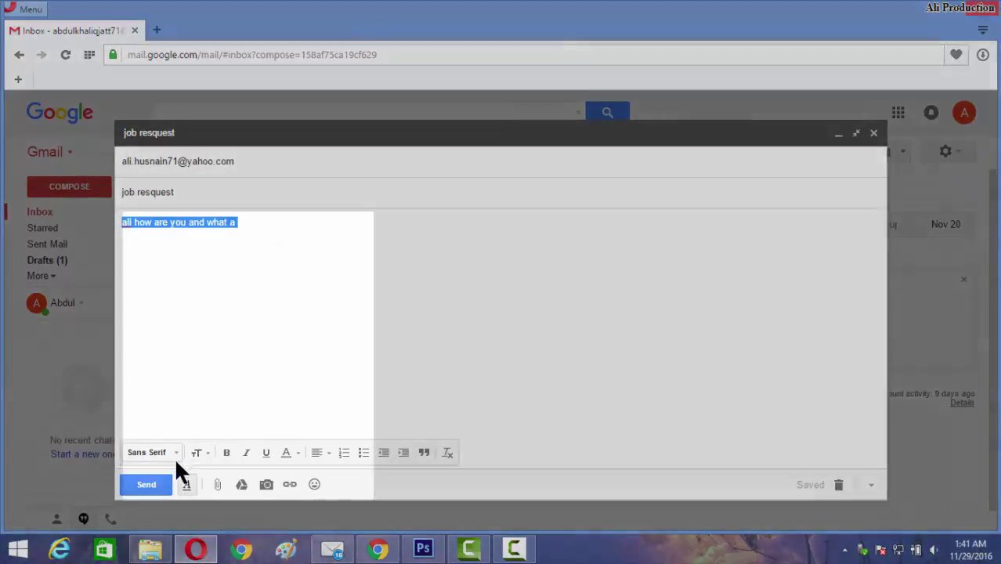
pyautogui.click(169, 453)
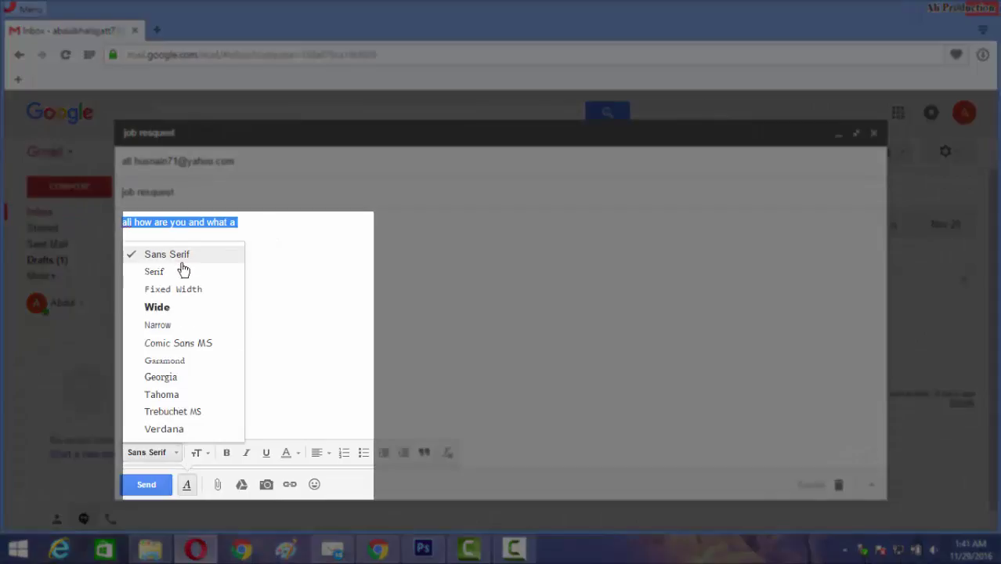
pyautogui.click(171, 274)
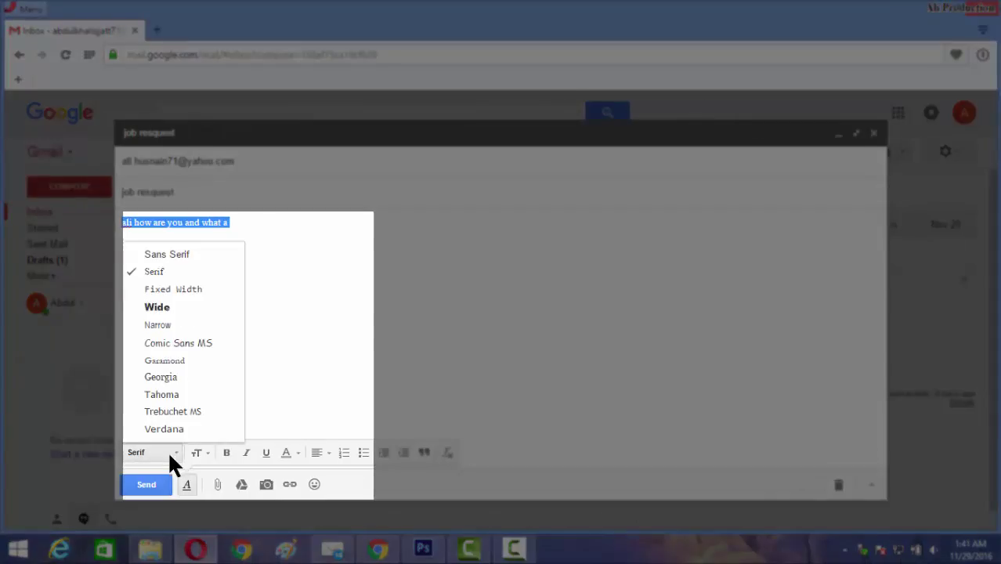
pyautogui.click(184, 361)
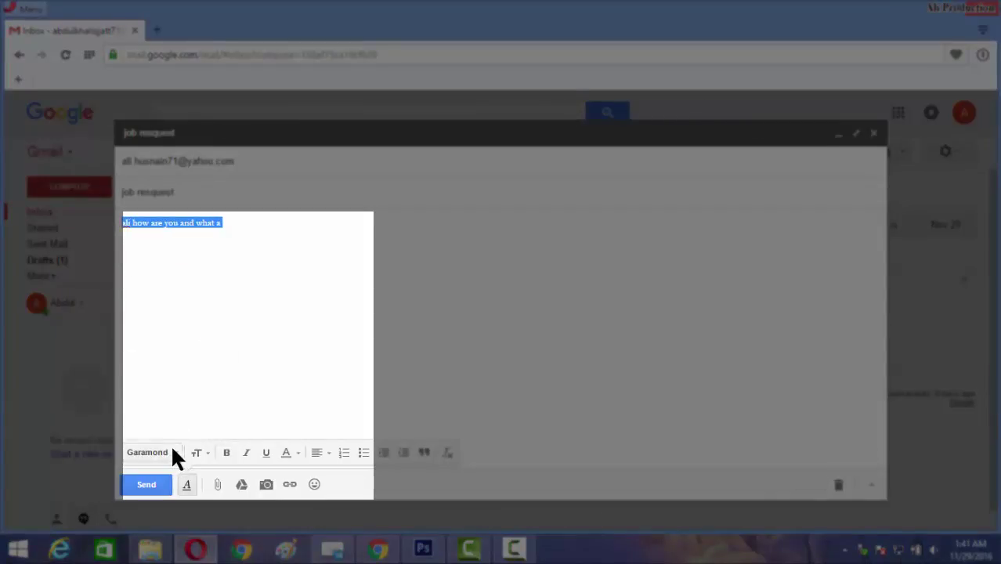
pyautogui.click(173, 450)
pyautogui.click(179, 379)
# Enlarge the opening line to the Huge text size.
pyautogui.click(209, 454)
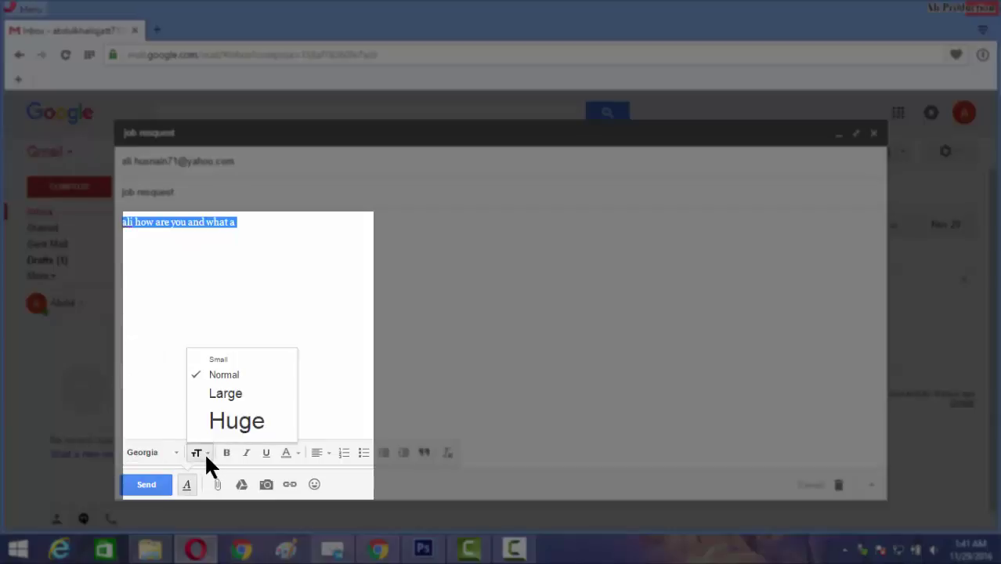
pyautogui.click(199, 425)
pyautogui.click(218, 357)
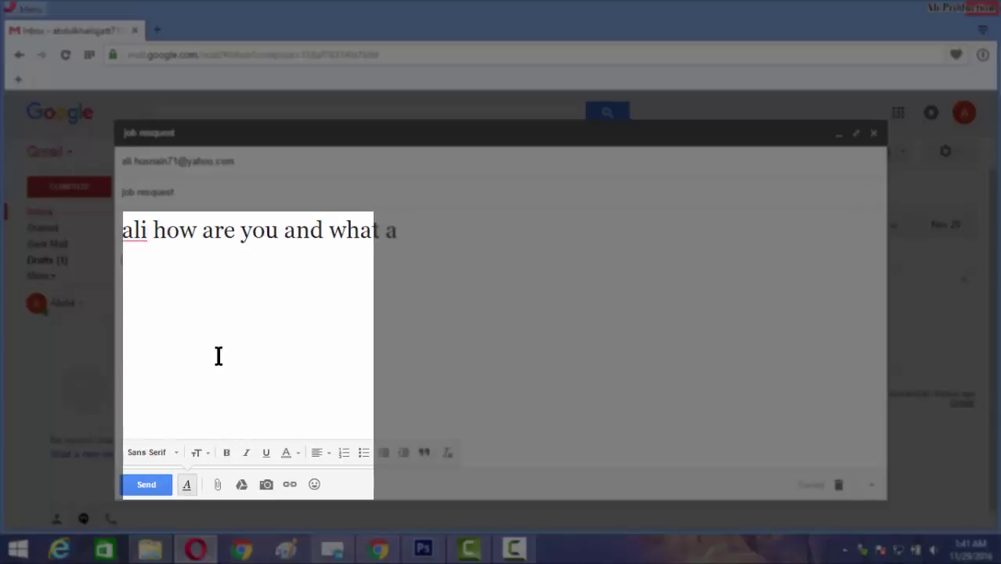
pyautogui.click(207, 453)
# Set the opening line to Large size and try making it bold and italic.
pyautogui.click(217, 396)
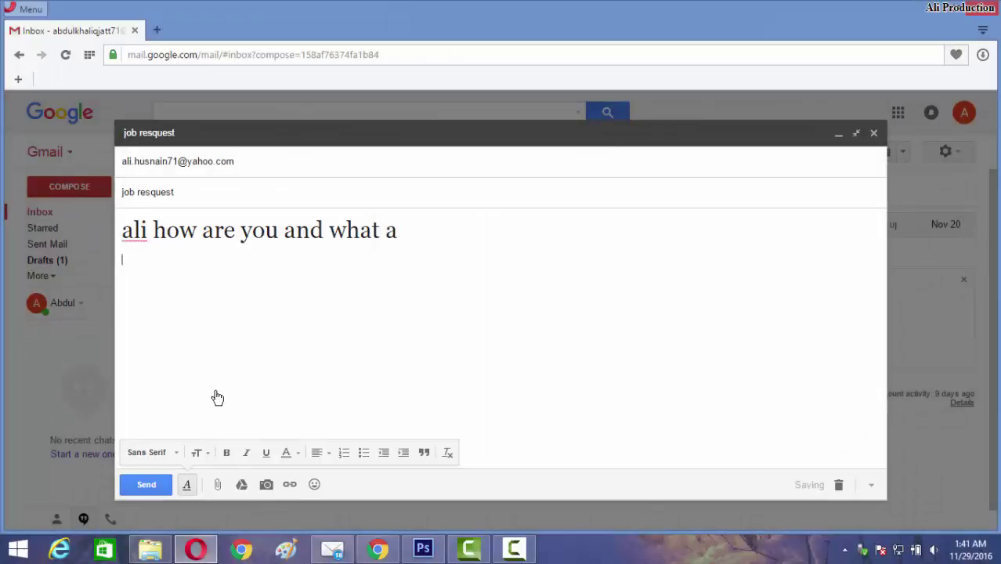
pyautogui.moveTo(481, 229); pyautogui.dragTo(117, 228)
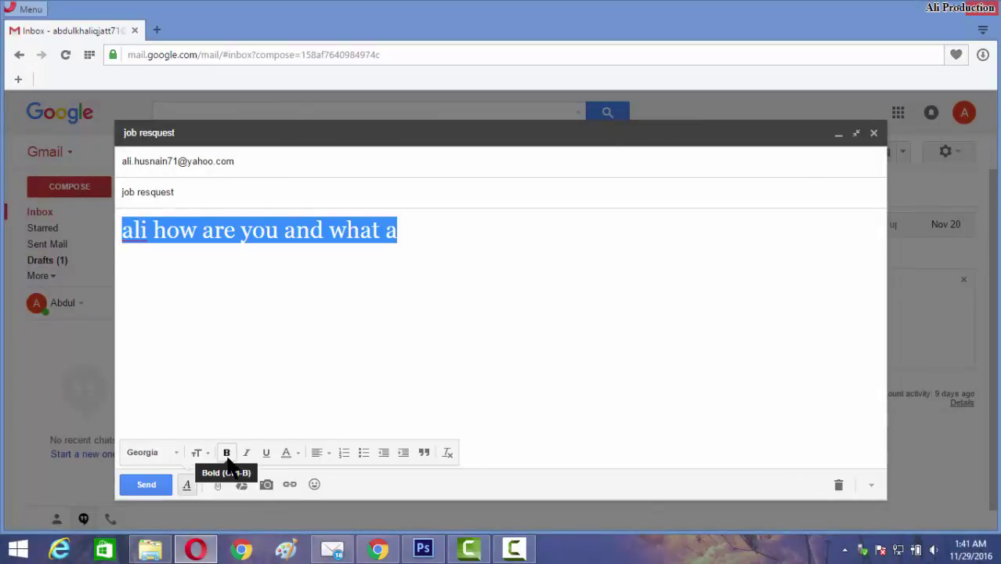
pyautogui.click(227, 455)
pyautogui.click(318, 319)
pyautogui.hotkey('ctrl', 'a')
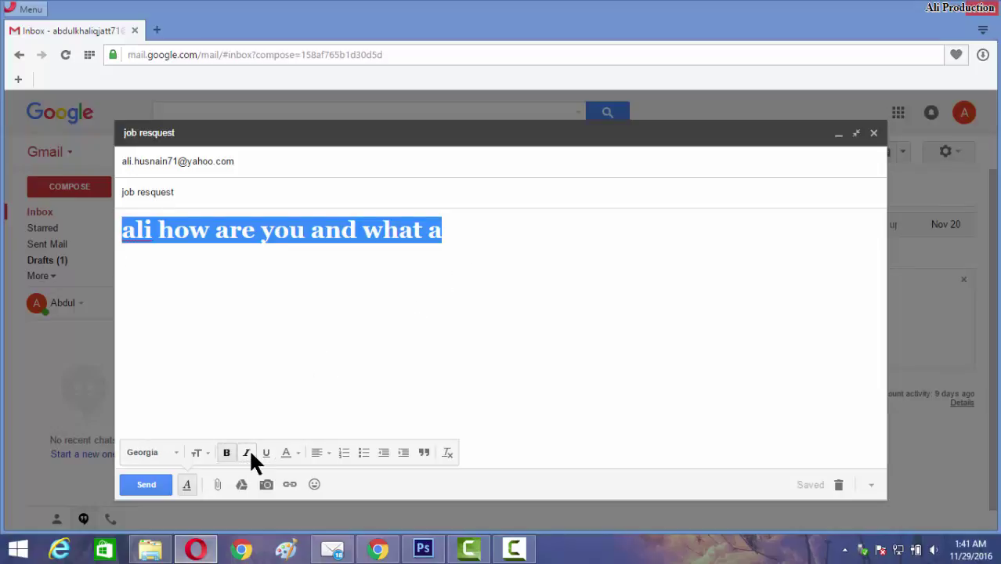
pyautogui.click(248, 453)
pyautogui.click(554, 259)
pyautogui.hotkey('ctrl', 'a')
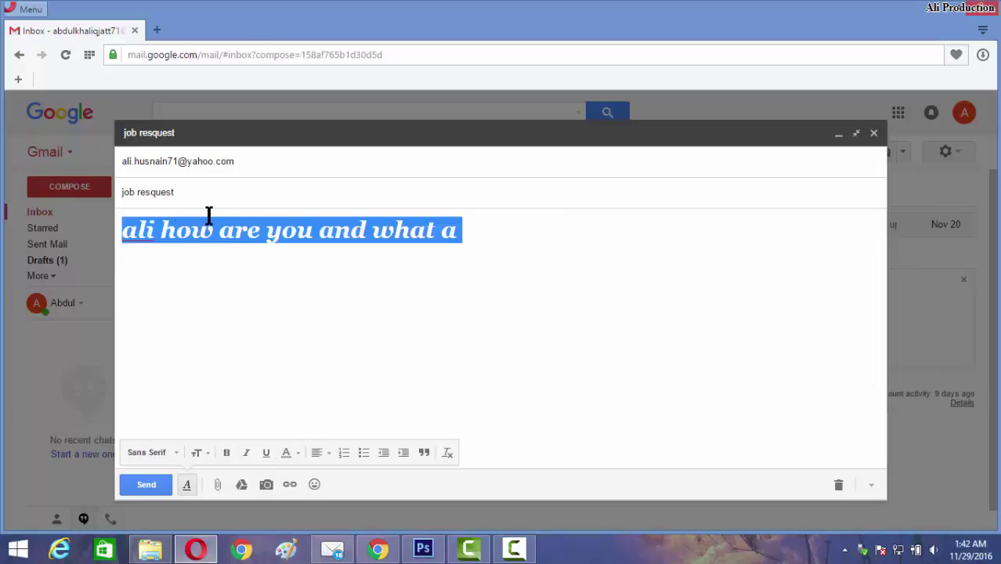
pyautogui.hotkey('ctrl', 'a')
pyautogui.press('Down')
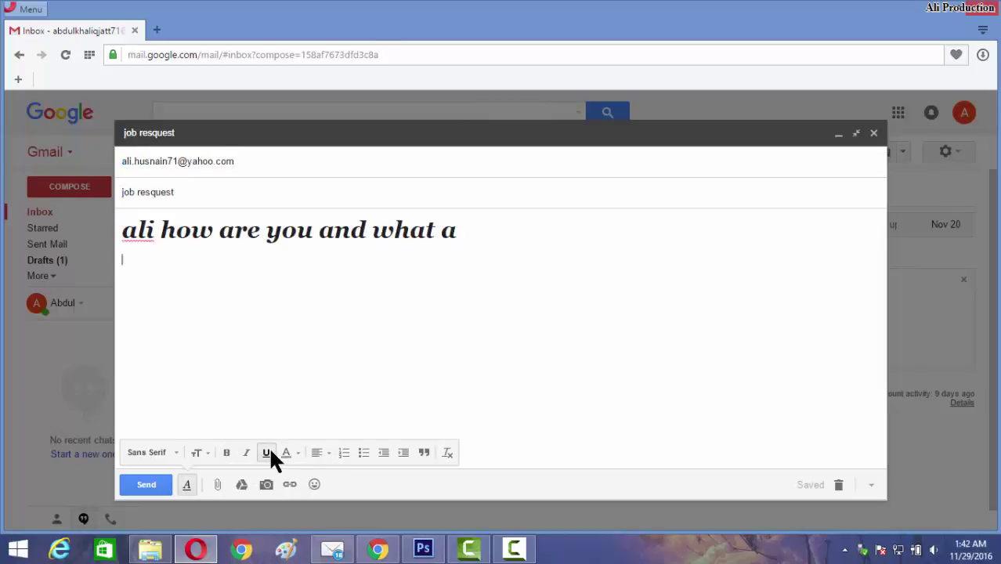
# Remove bold and italic from the opening line and colour it dark teal.
pyautogui.moveTo(476, 226); pyautogui.dragTo(94, 221)
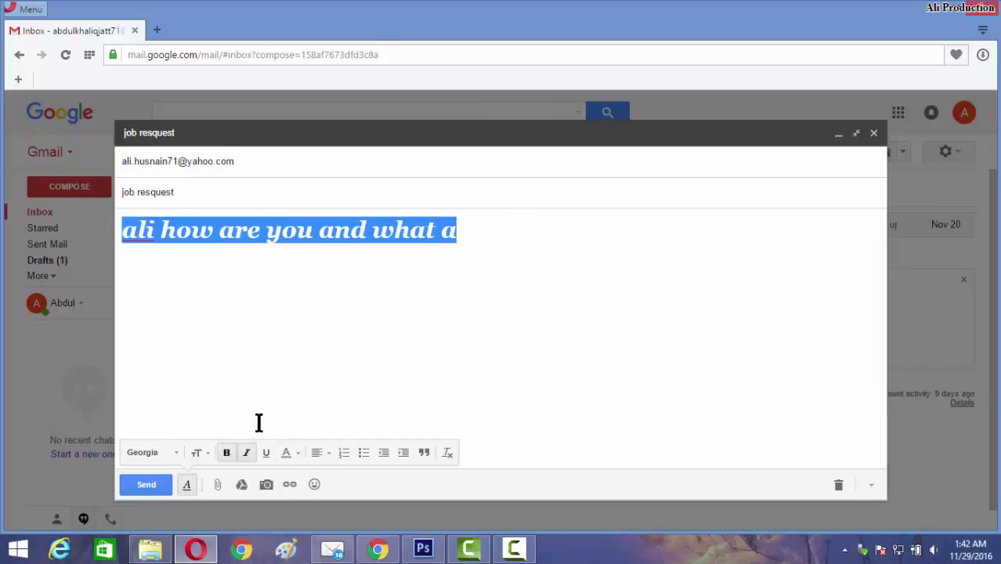
pyautogui.hotkey('ctrl', 'b')
pyautogui.hotkey('ctrl', 'i')
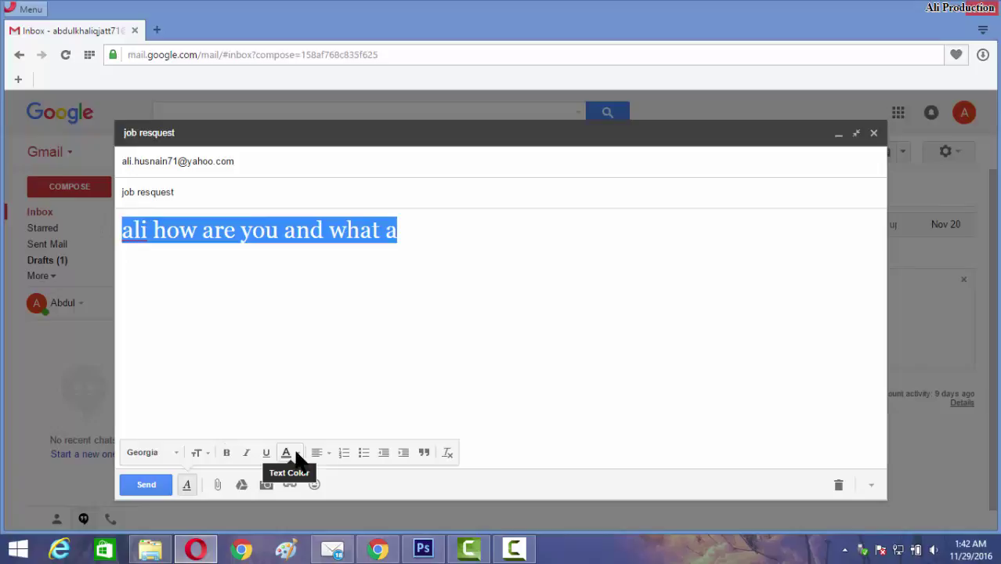
pyautogui.click(289, 454)
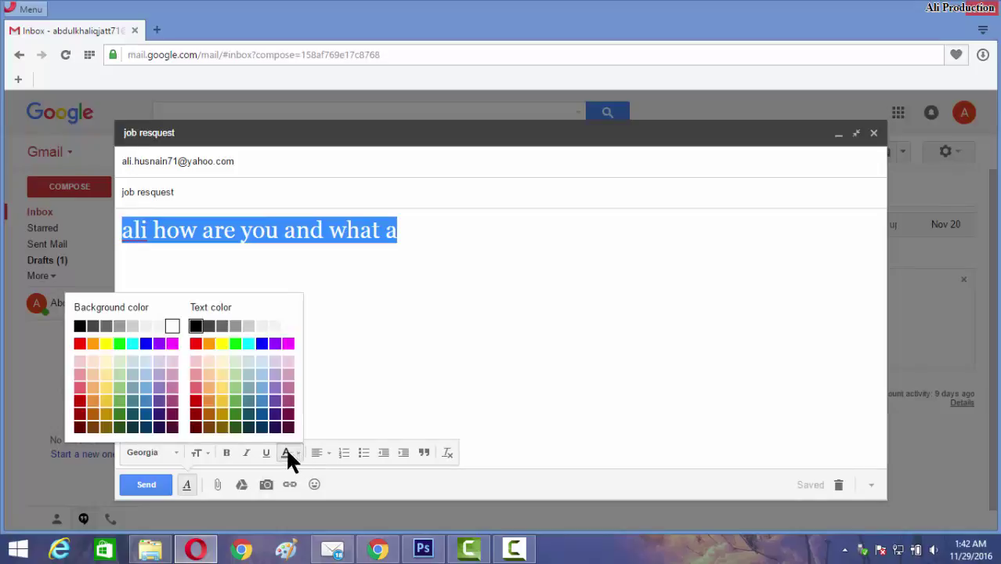
pyautogui.click(252, 421)
pyautogui.click(420, 357)
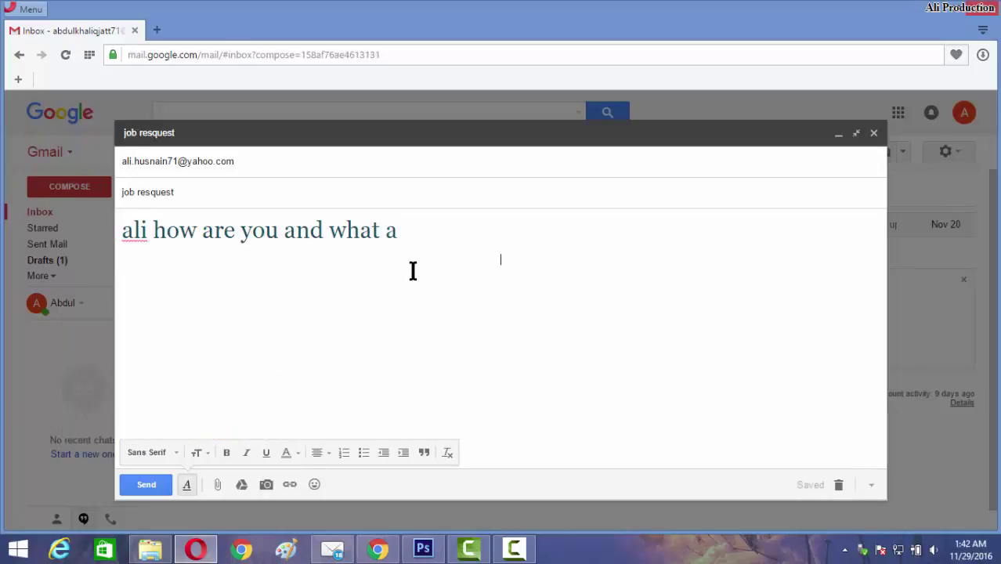
pyautogui.moveTo(432, 248); pyautogui.dragTo(281, 229)
pyautogui.moveTo(133, 216); pyautogui.dragTo(85, 231)
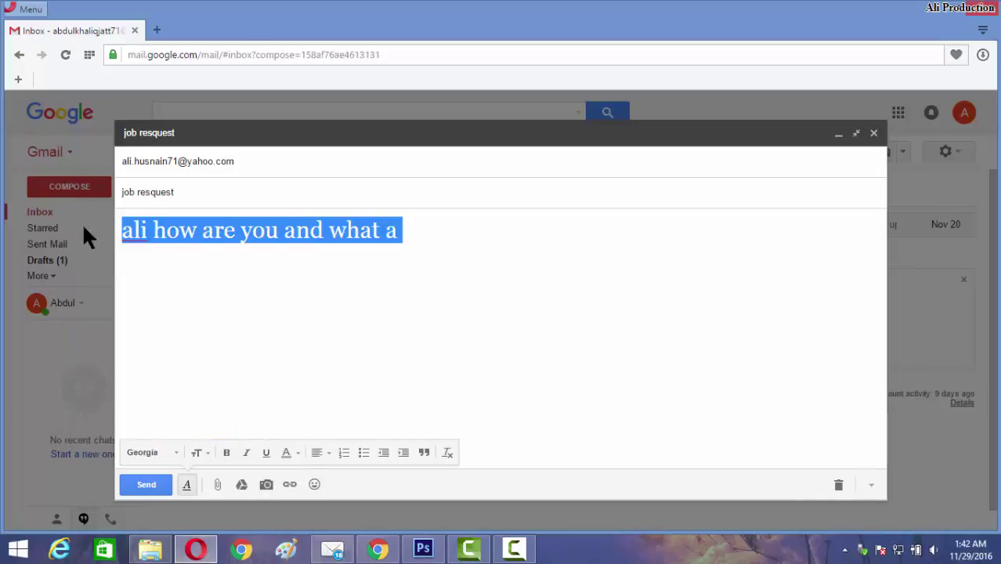
# Centre the opening line and move to the empty line below it.
pyautogui.click(328, 452)
pyautogui.click(320, 409)
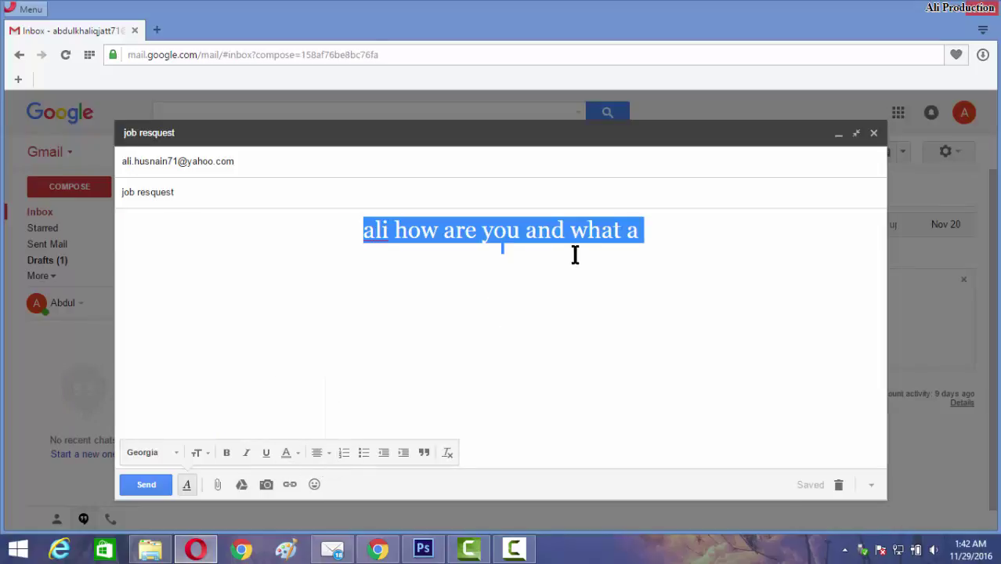
pyautogui.click(584, 266)
pyautogui.click(577, 348)
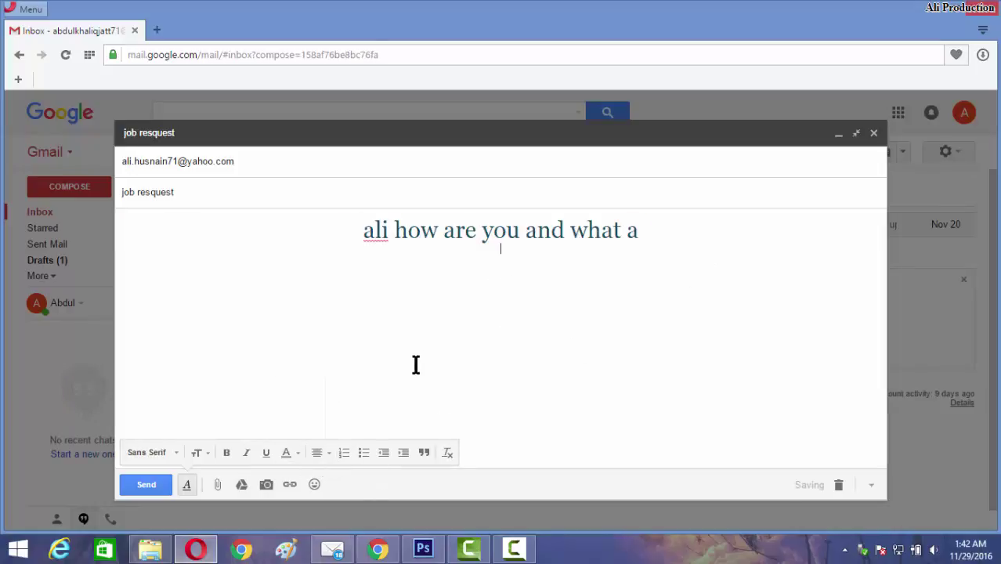
# Add numbered items 'fhghj' and 'hkg ghg', then a bulleted item 'htrg cfghhf'.
pyautogui.click(345, 453)
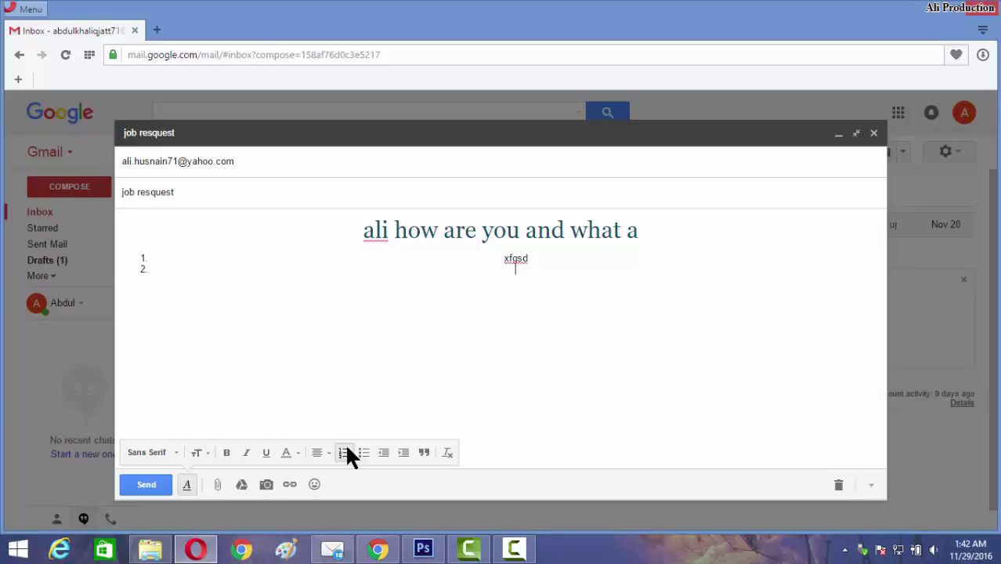
pyautogui.write('fhghj')
pyautogui.press('Return')
pyautogui.write('hkg ')
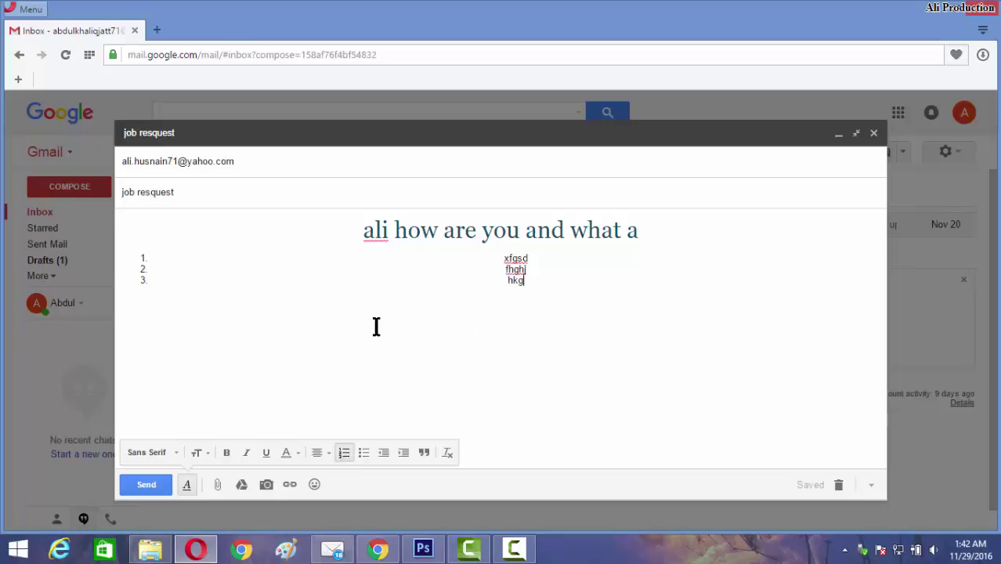
pyautogui.write('ghg')
pyautogui.click(361, 453)
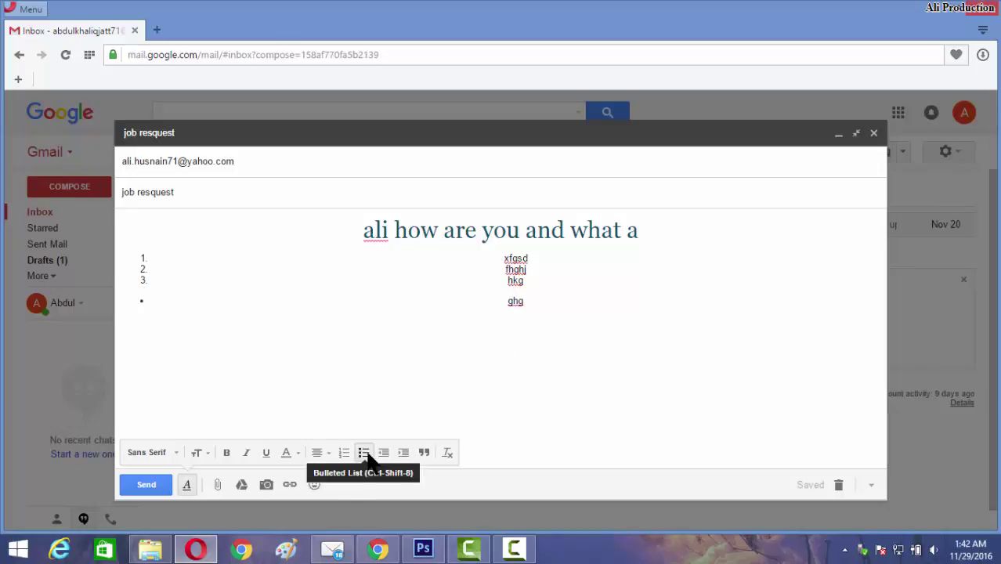
pyautogui.write('htrg c')
pyautogui.write('fghhf')
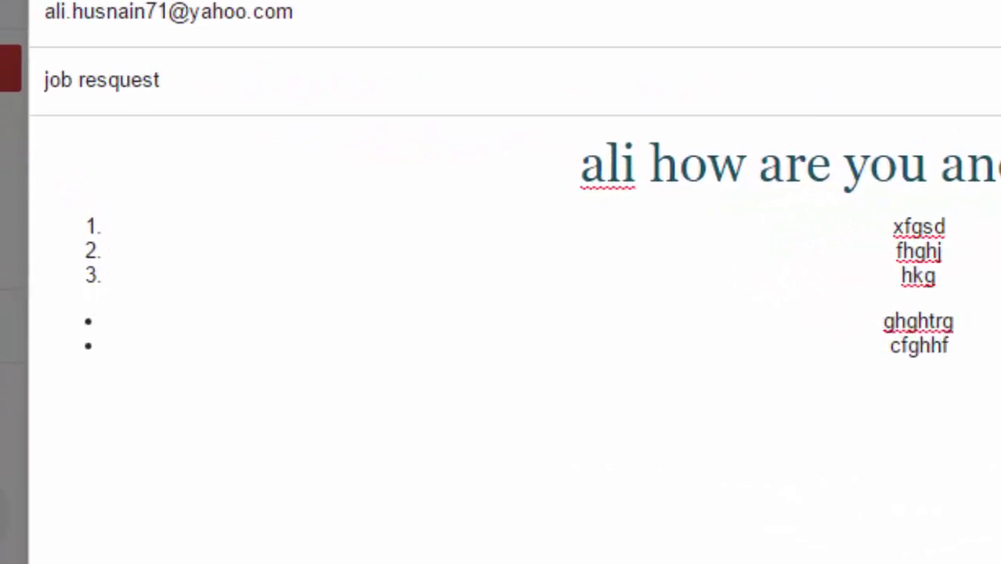
# Unbullet, indent and quote the cfghhf line.
pyautogui.click(456, 513)
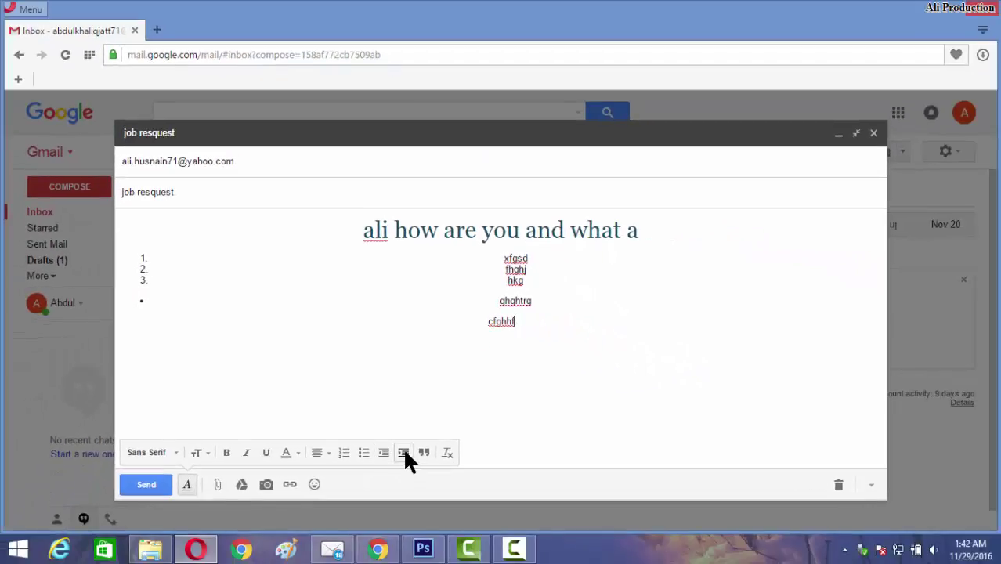
pyautogui.click(404, 453)
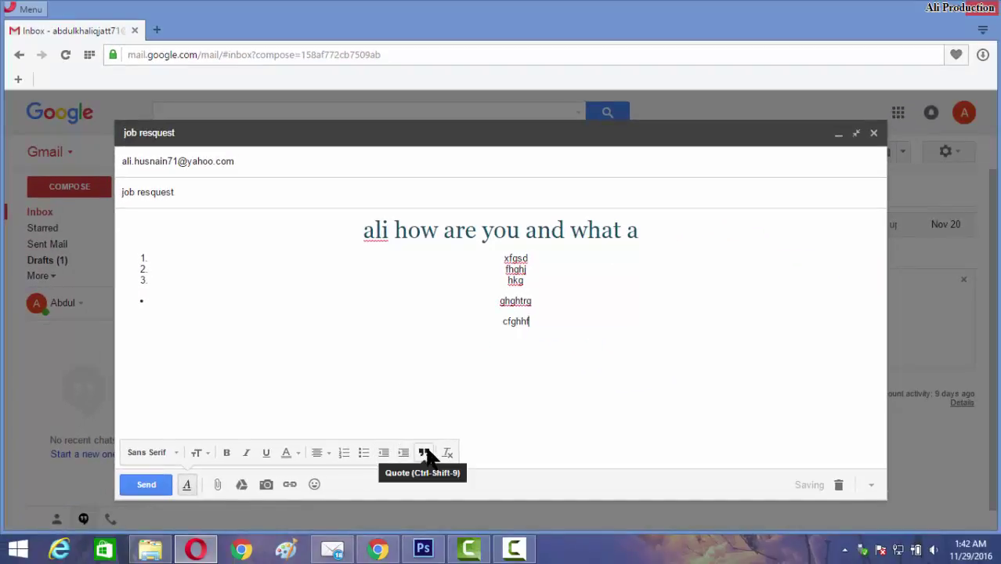
pyautogui.click(427, 453)
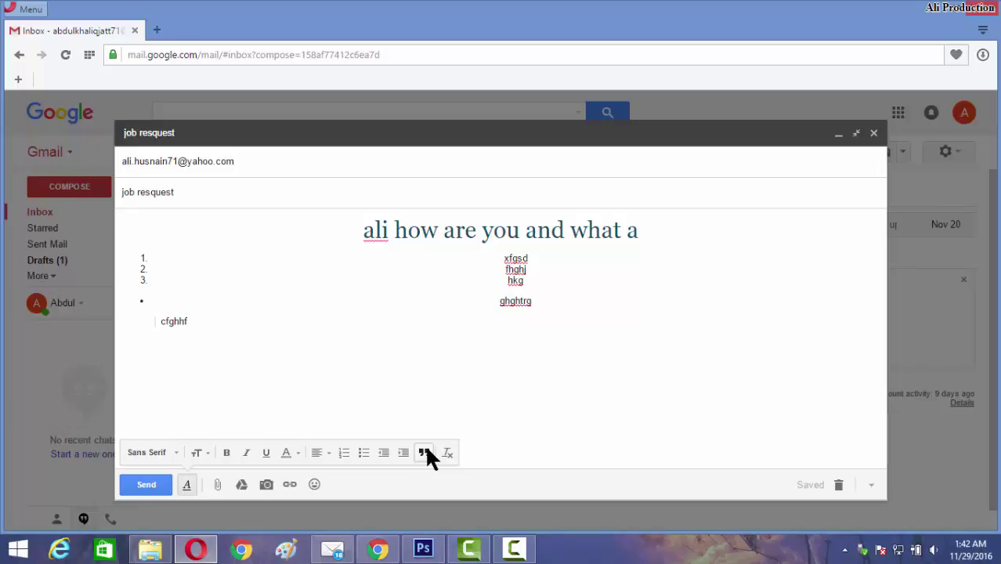
# Outdent the quoted cfghhf line and remove all formatting from the message text.
pyautogui.click(426, 453)
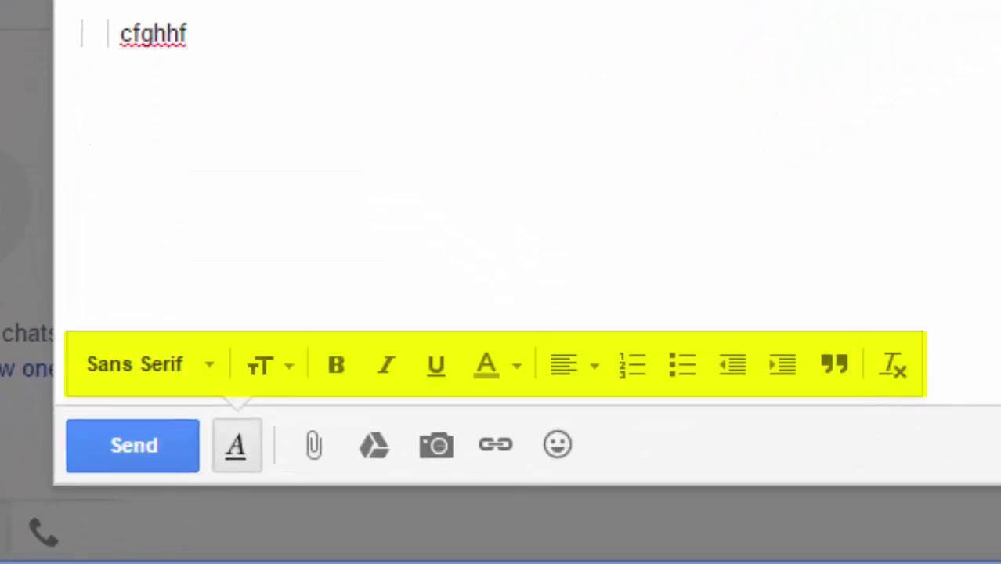
pyautogui.hotkey('ctrl', 'a')
pyautogui.click(881, 374)
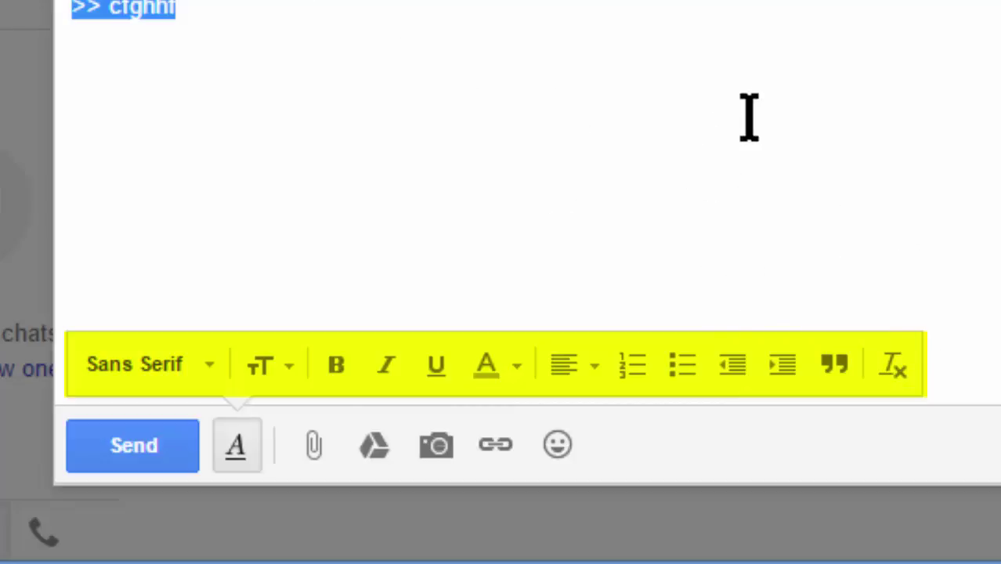
pyautogui.click(942, 36)
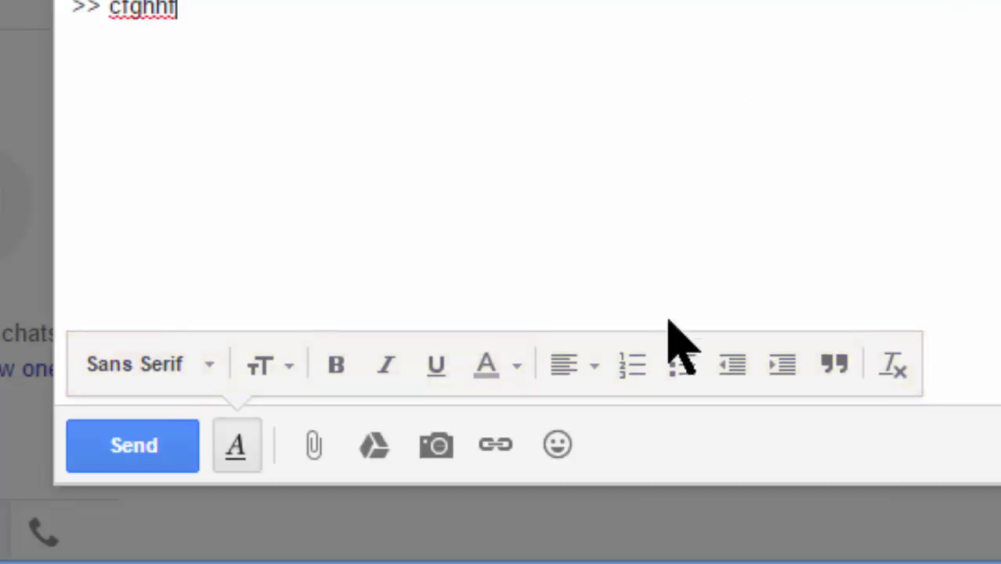
# Attach the image 1-page-003.jpg and bring up the Google Drive file-insertion intro.
pyautogui.click(315, 445)
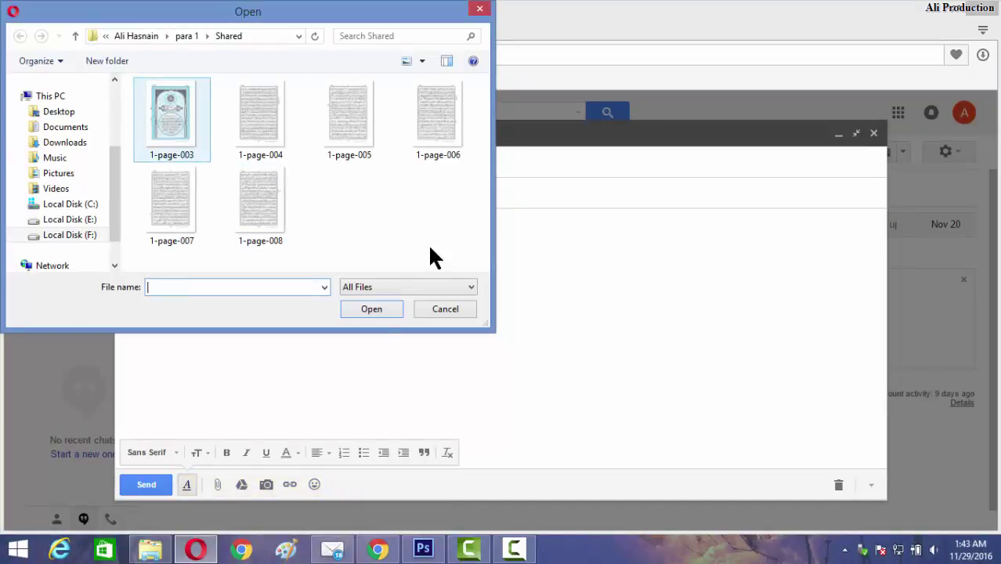
pyautogui.click(172, 118)
pyautogui.click(359, 307)
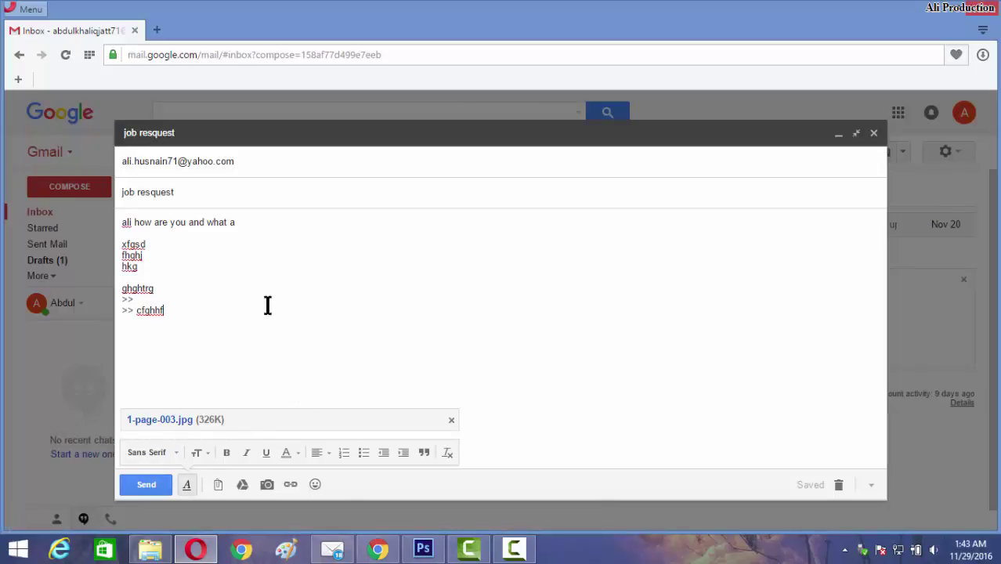
pyautogui.click(215, 480)
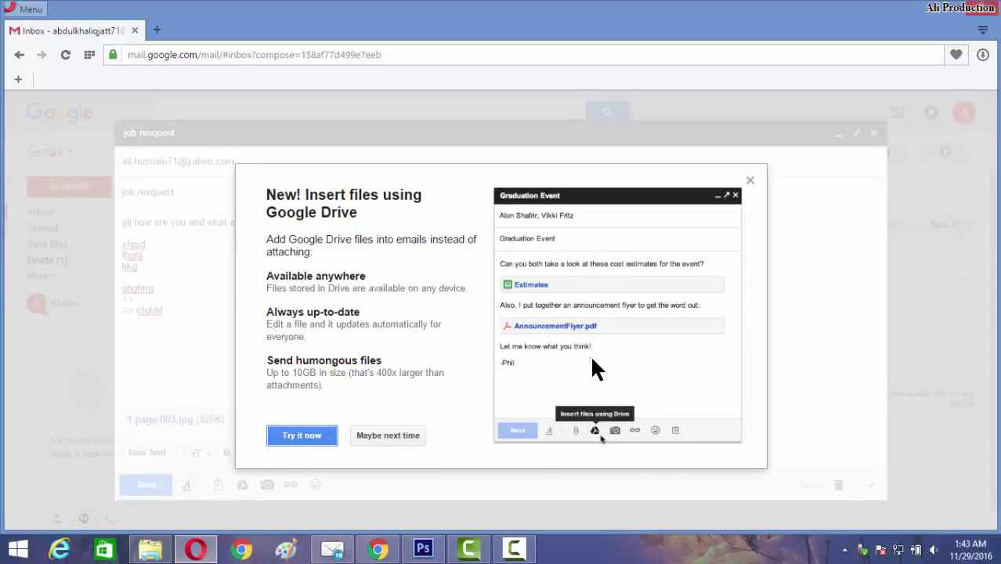
# Dismiss the Drive intro and file chooser, then open and cancel Insert photo without adding an image.
pyautogui.click(388, 436)
pyautogui.click(431, 307)
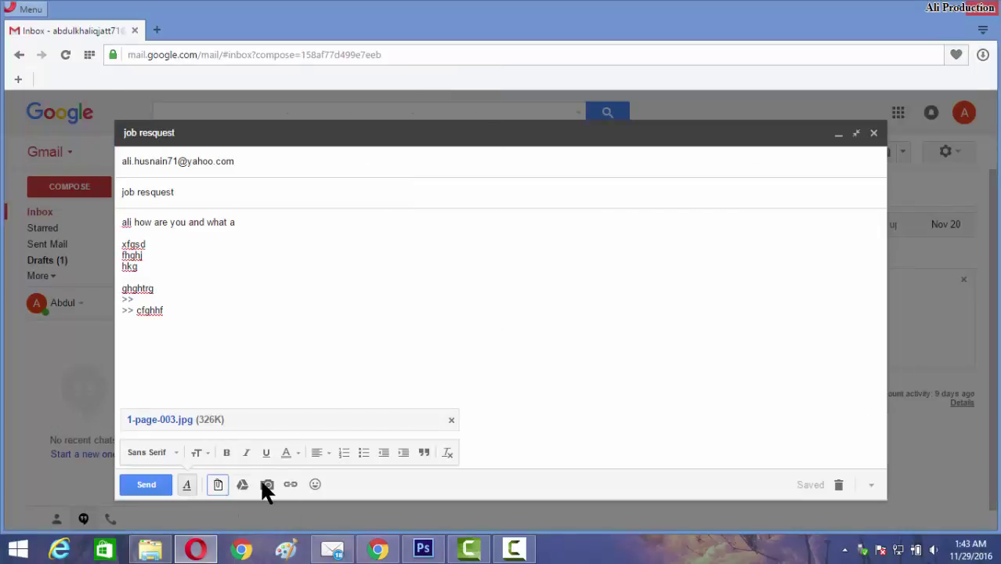
pyautogui.click(244, 486)
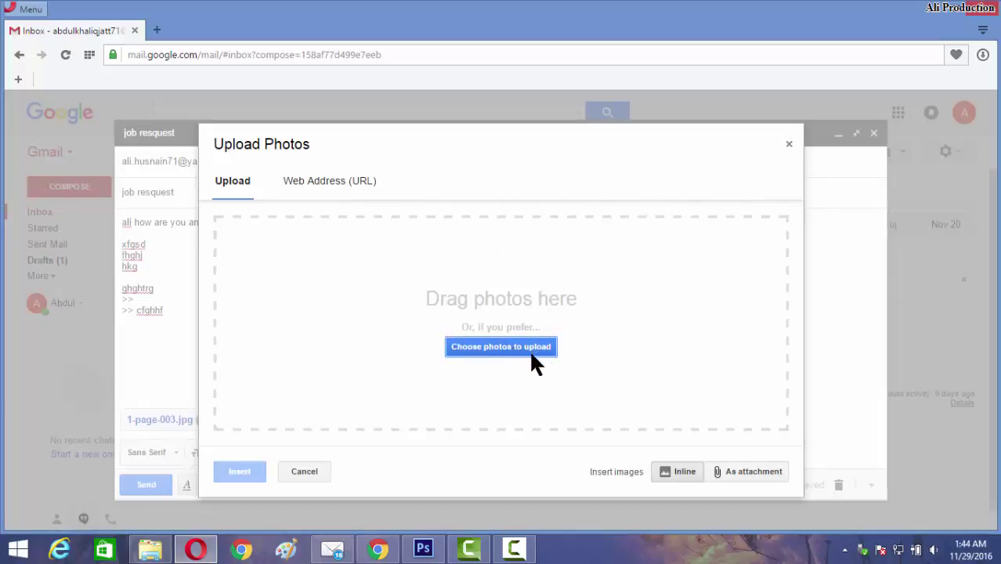
pyautogui.click(322, 190)
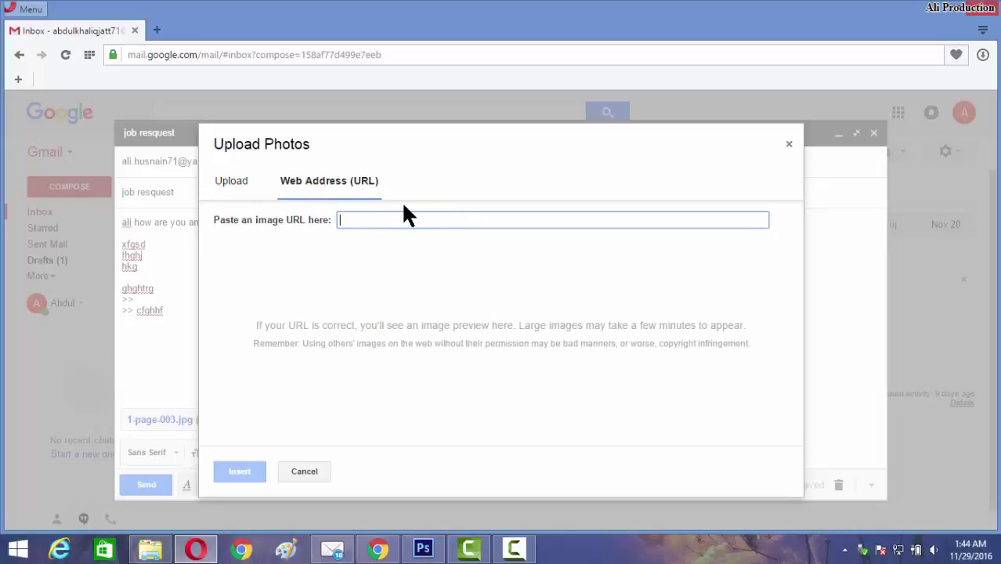
pyautogui.click(304, 471)
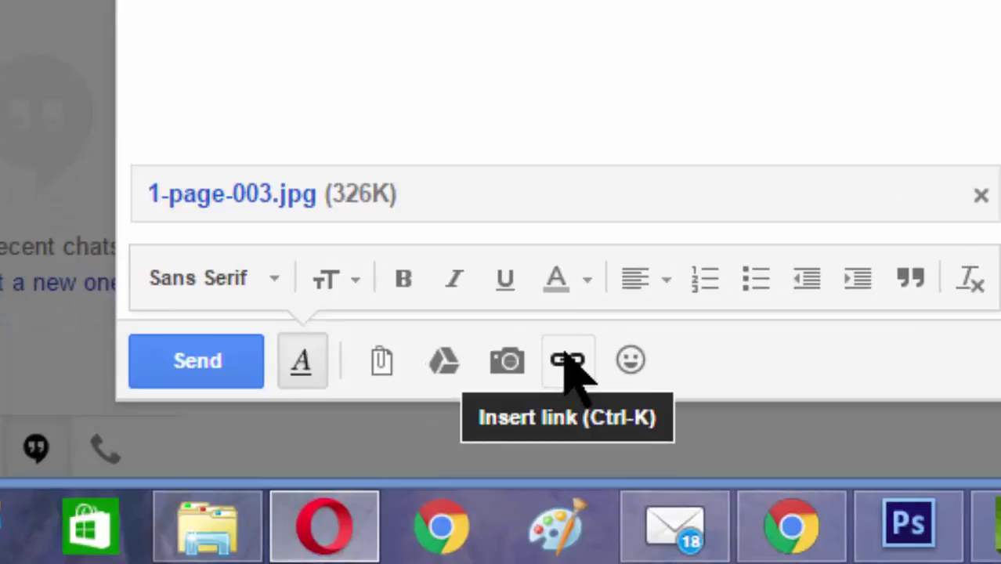
pyautogui.click(290, 485)
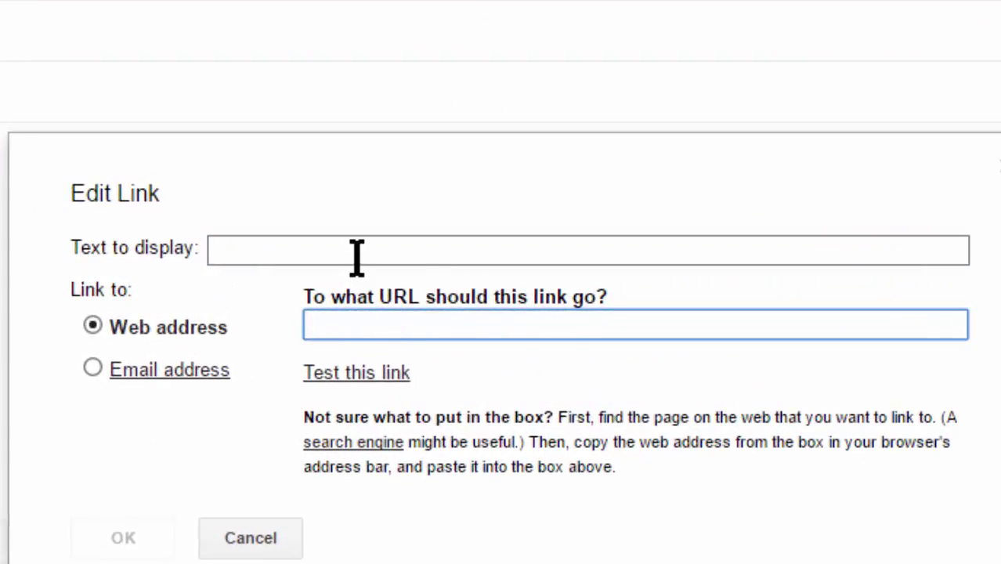
pyautogui.click(354, 252)
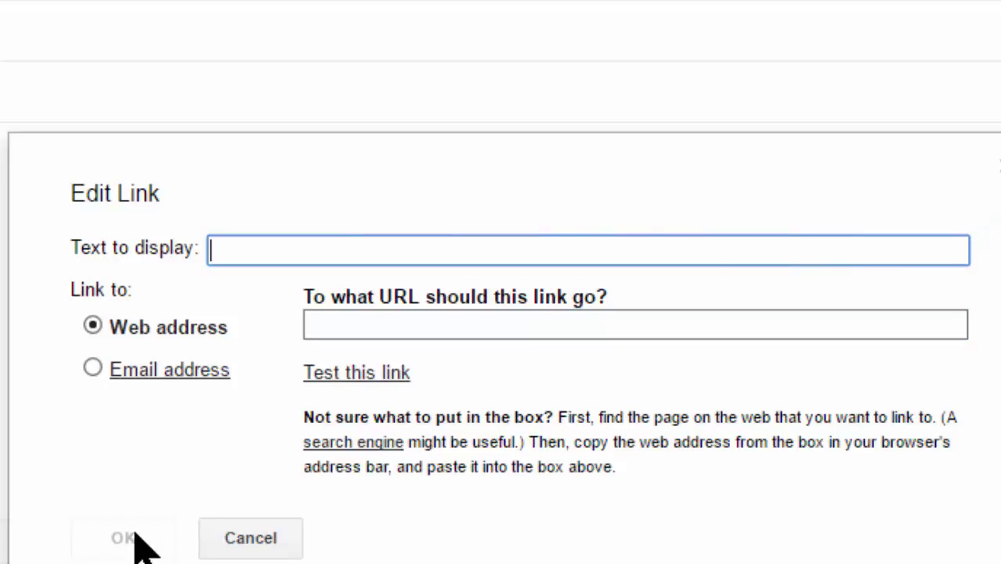
pyautogui.write('df')
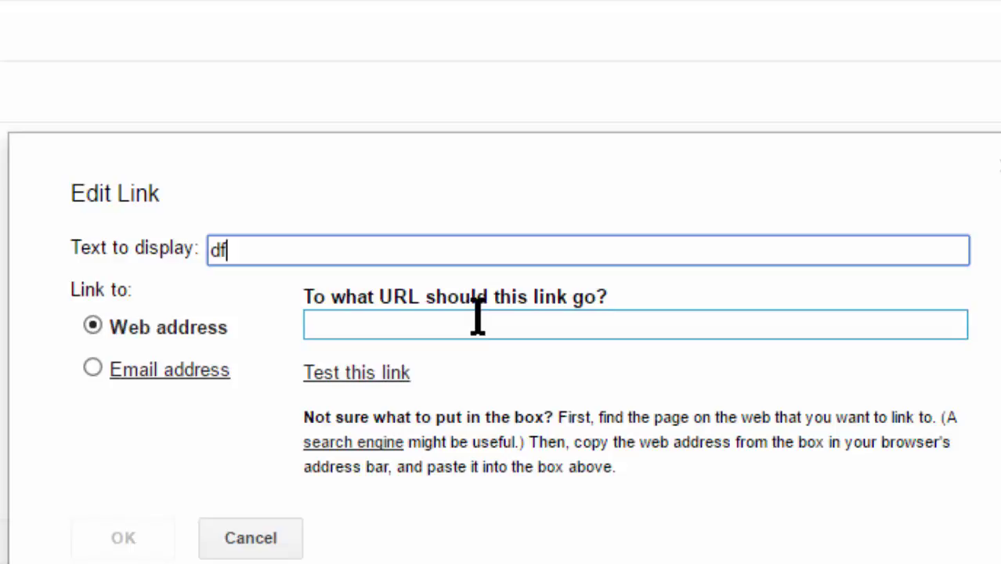
pyautogui.write('g')
pyautogui.moveTo(264, 247); pyautogui.dragTo(134, 250)
pyautogui.write('g')
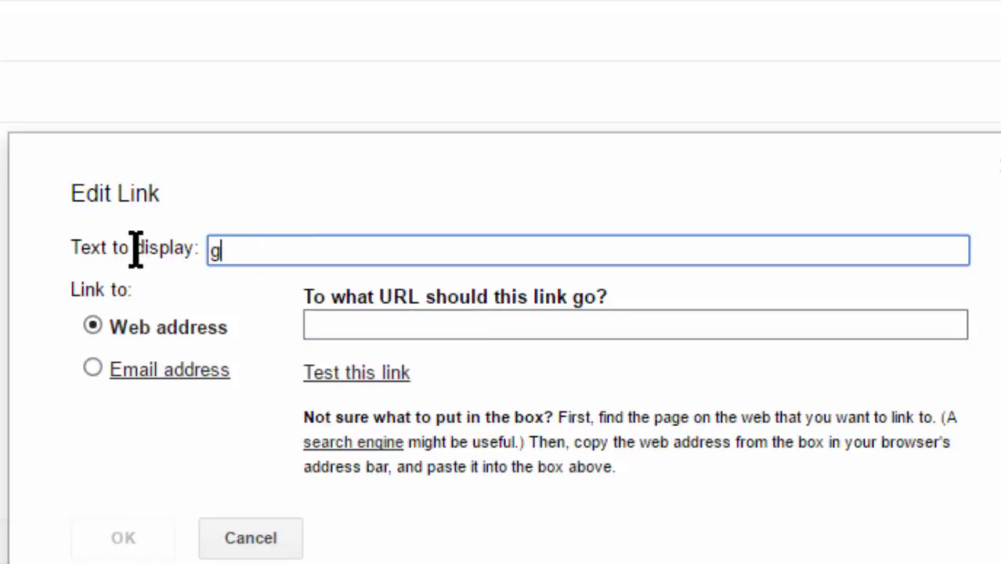
pyautogui.write('ooge')
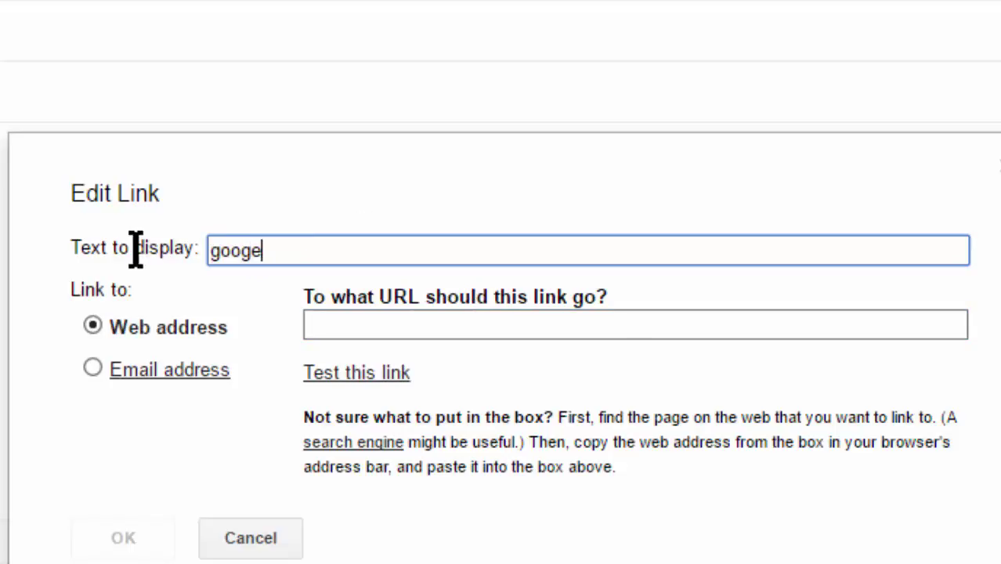
pyautogui.press('BackSpace')
pyautogui.write('le')
pyautogui.click(372, 324)
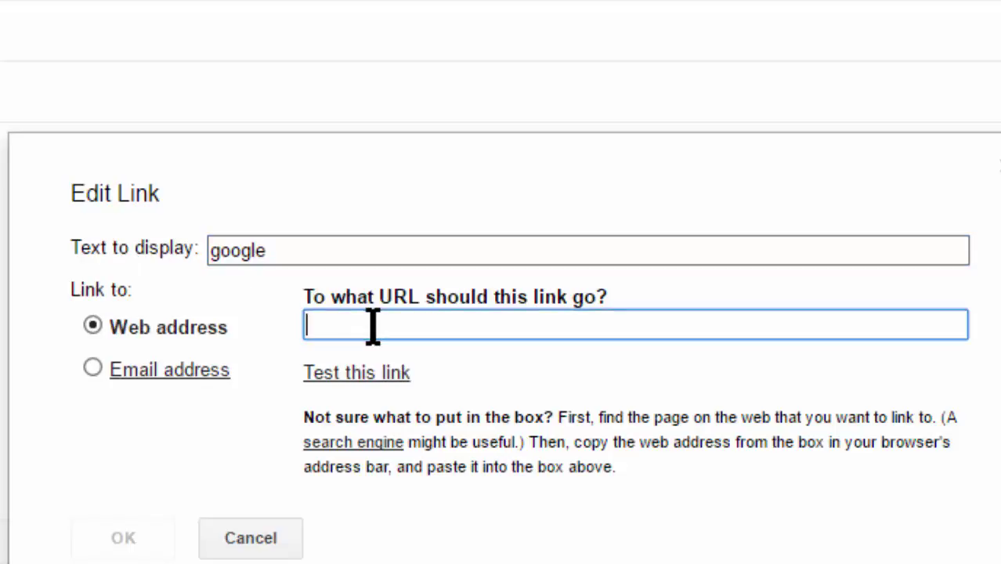
pyautogui.write('www.go')
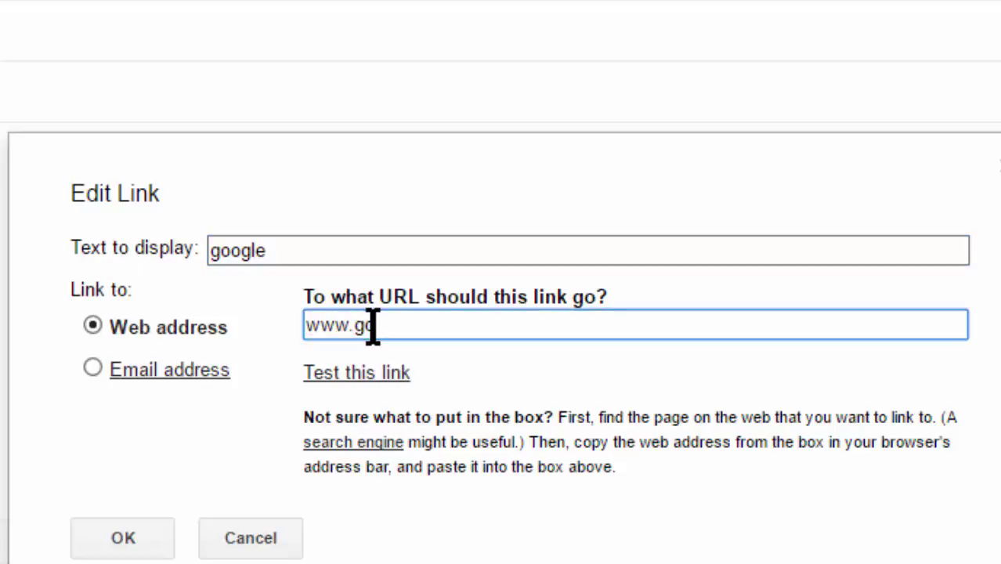
pyautogui.write('ogle.com')
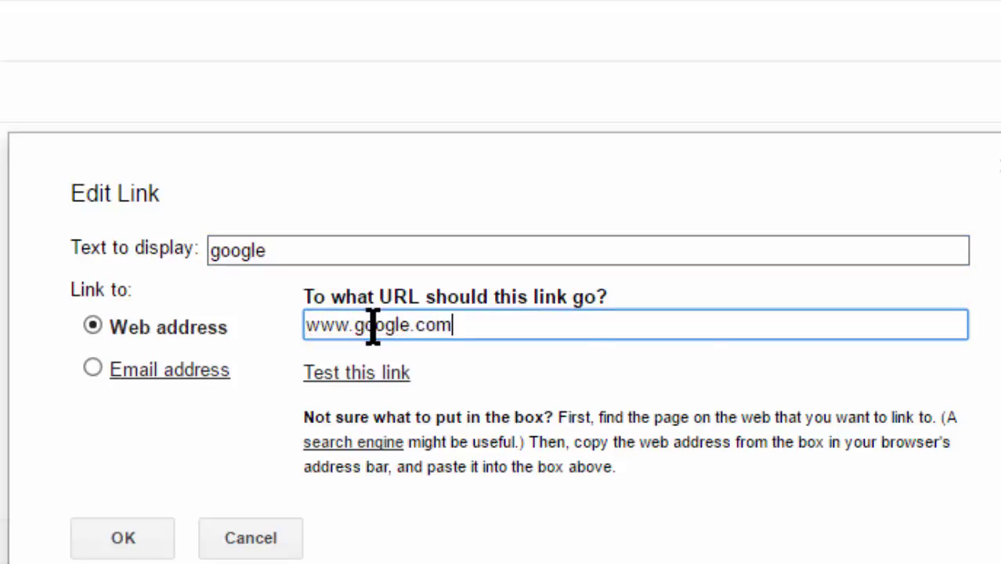
pyautogui.click(105, 546)
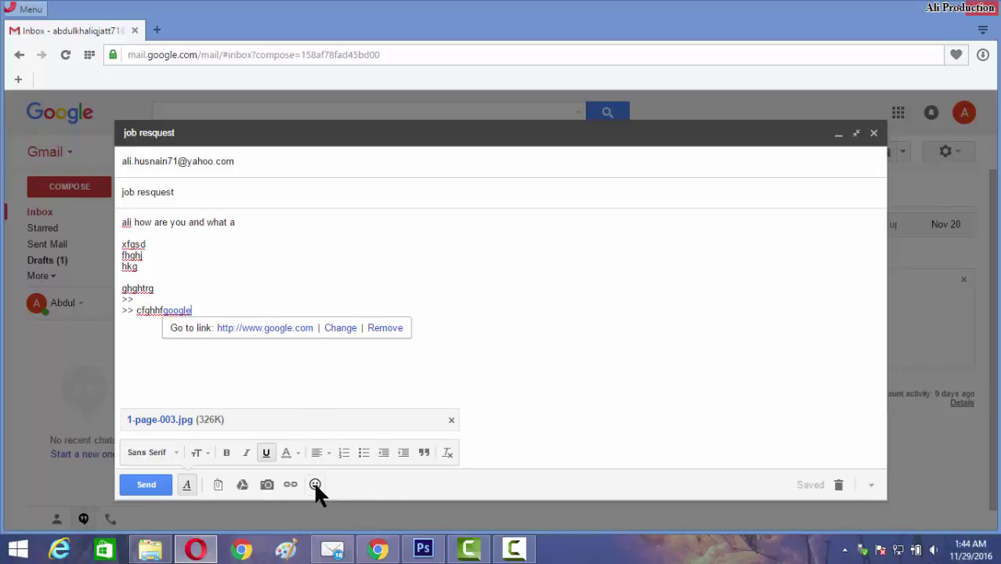
# Add the ambulance emoji from the vehicle category after the google link and send the email.
pyautogui.click(315, 484)
pyautogui.scroll(-1, 291, 404)
pyautogui.scroll(-15, 291, 404)
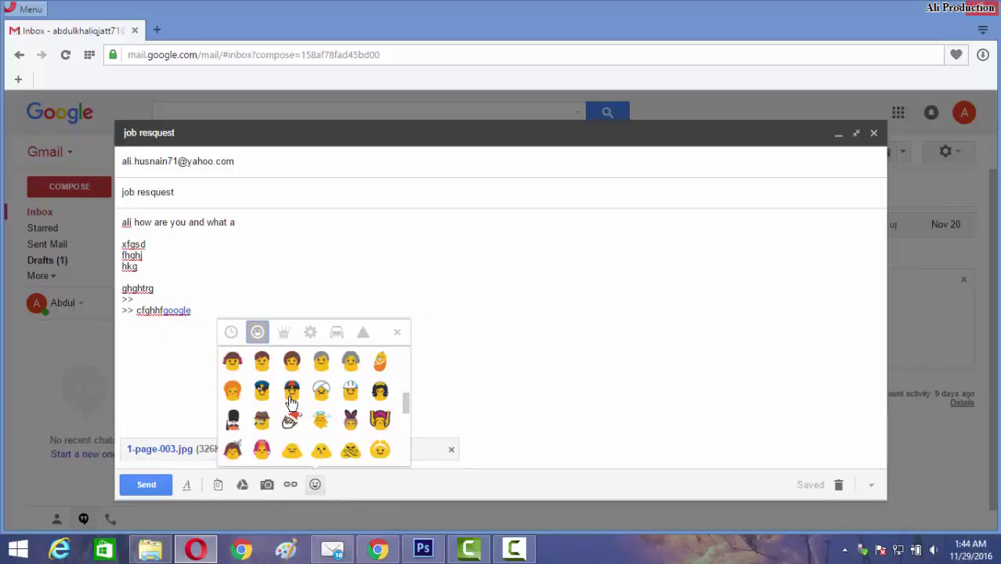
pyautogui.scroll(5, 292, 402)
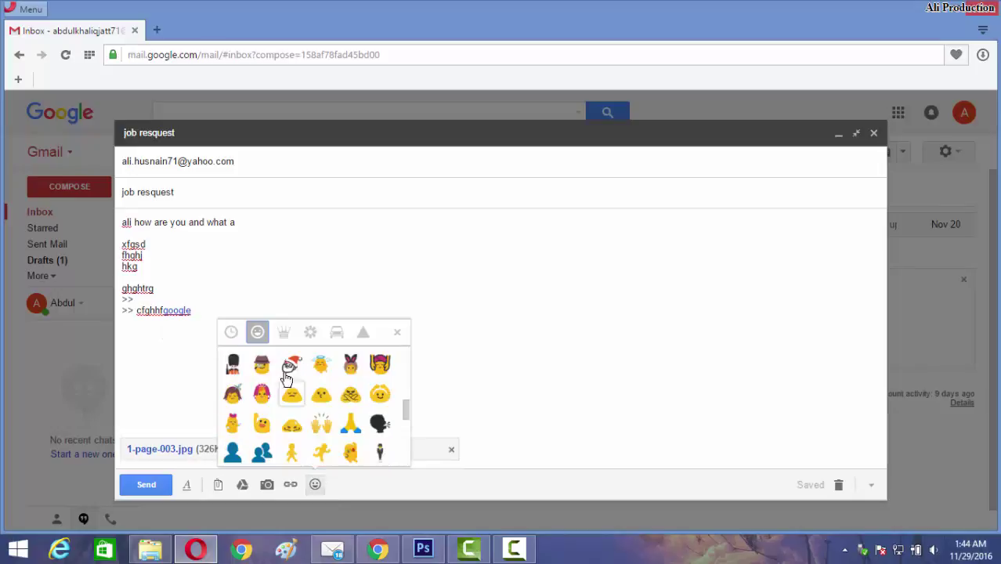
pyautogui.click(284, 332)
pyautogui.click(308, 329)
pyautogui.scroll(-6, 316, 375)
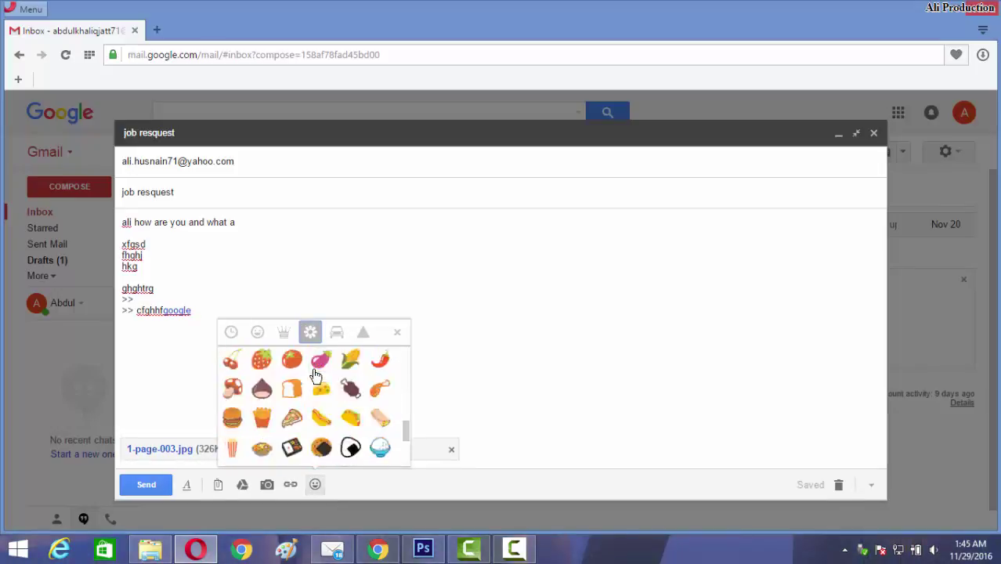
pyautogui.click(337, 332)
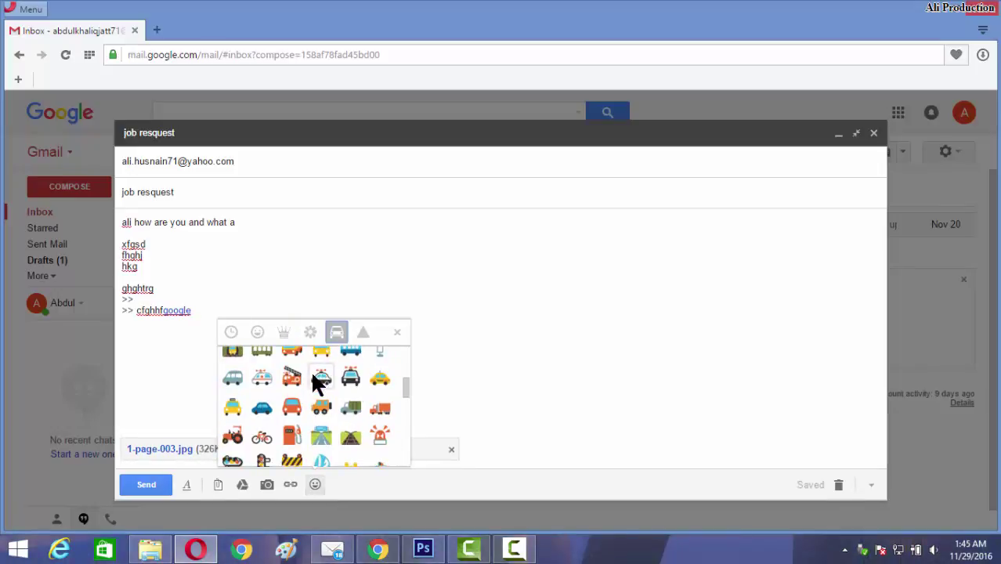
pyautogui.click(261, 378)
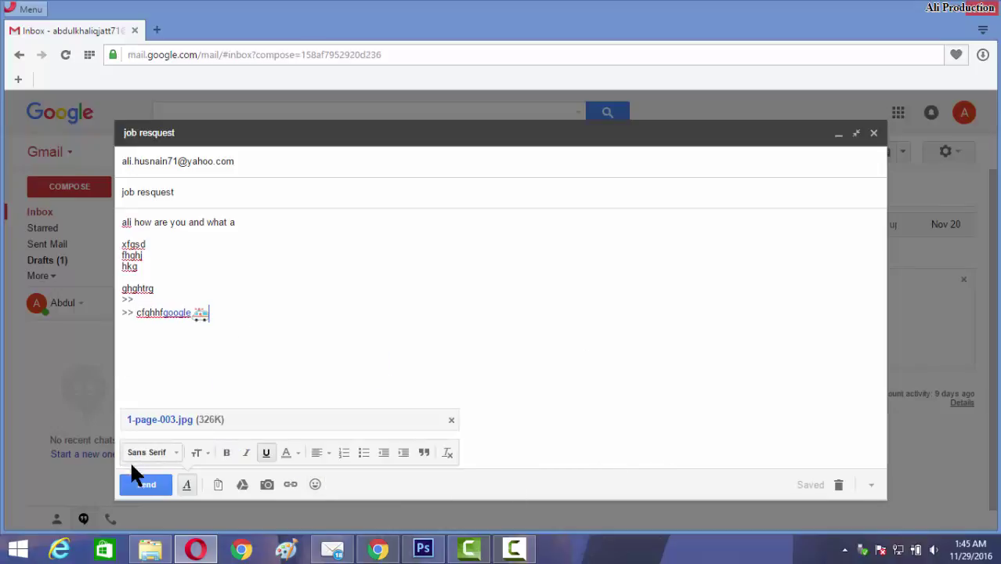
pyautogui.click(143, 483)
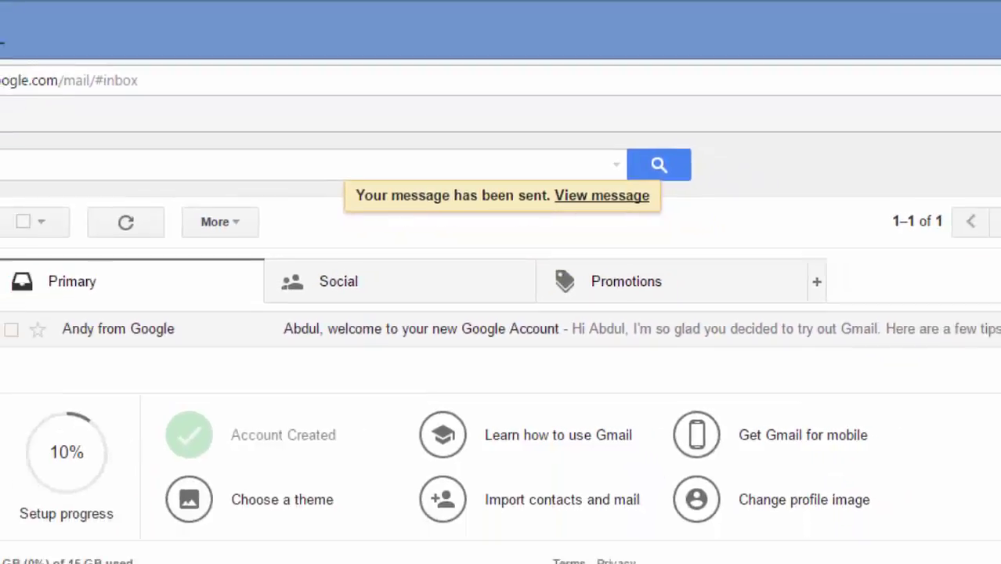
# Look at the sent 'job resquest' message in Sent Mail, then view the empty Drafts folder.
pyautogui.click(67, 249)
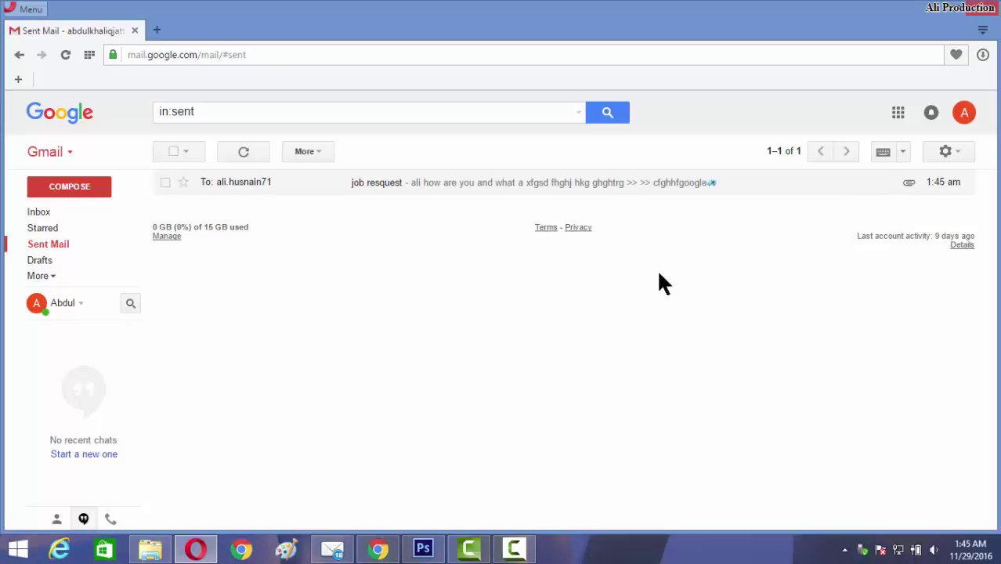
pyautogui.click(62, 262)
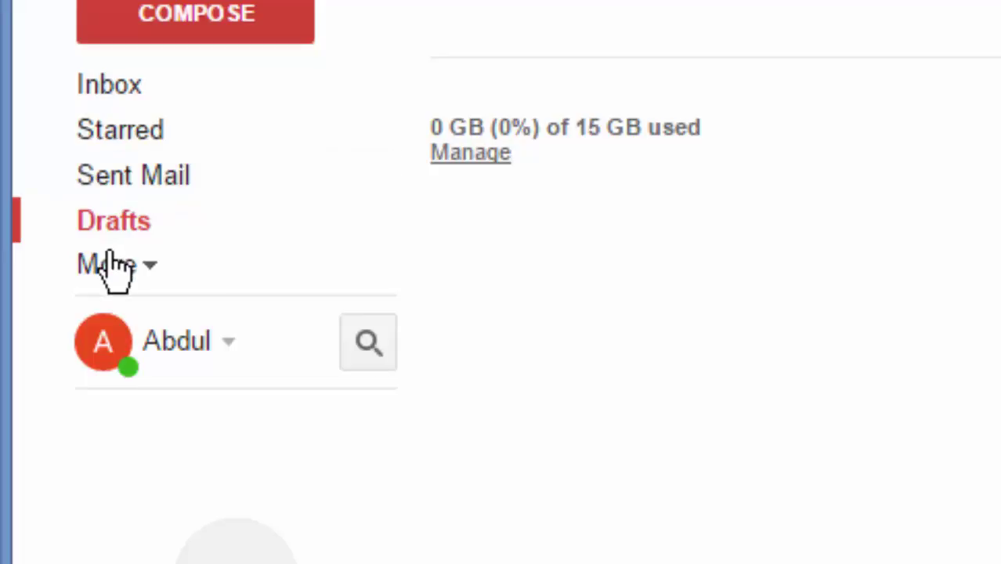
# Compose a message to 'dfgrtdf' with subject 'dfg' and body 'vsdrgfvsfdg', closing it to save as draft.
pyautogui.click(263, 28)
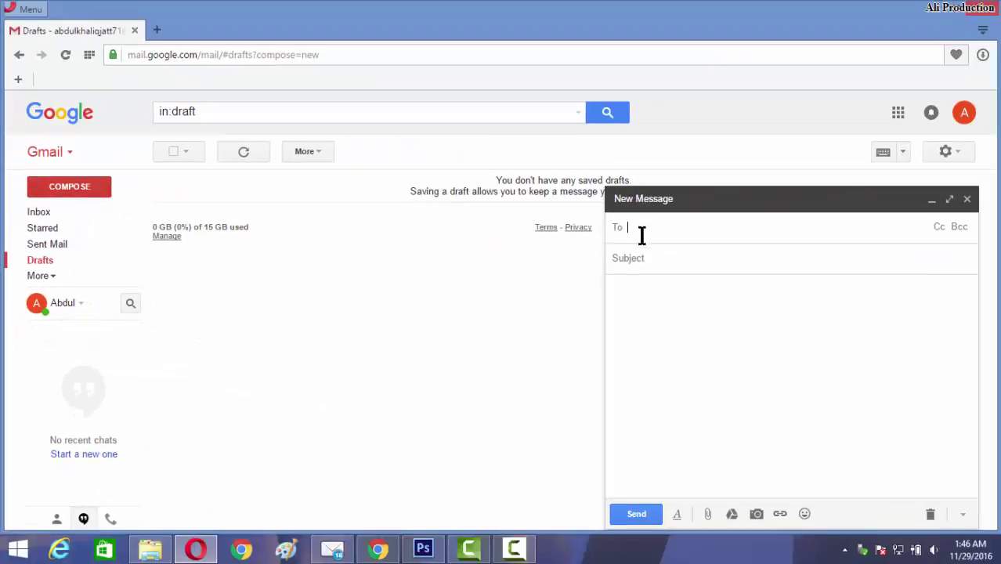
pyautogui.write('dfgrtdf')
pyautogui.click(679, 261)
pyautogui.write('dfg')
pyautogui.click(684, 325)
pyautogui.write('vsdrgfvsfdg')
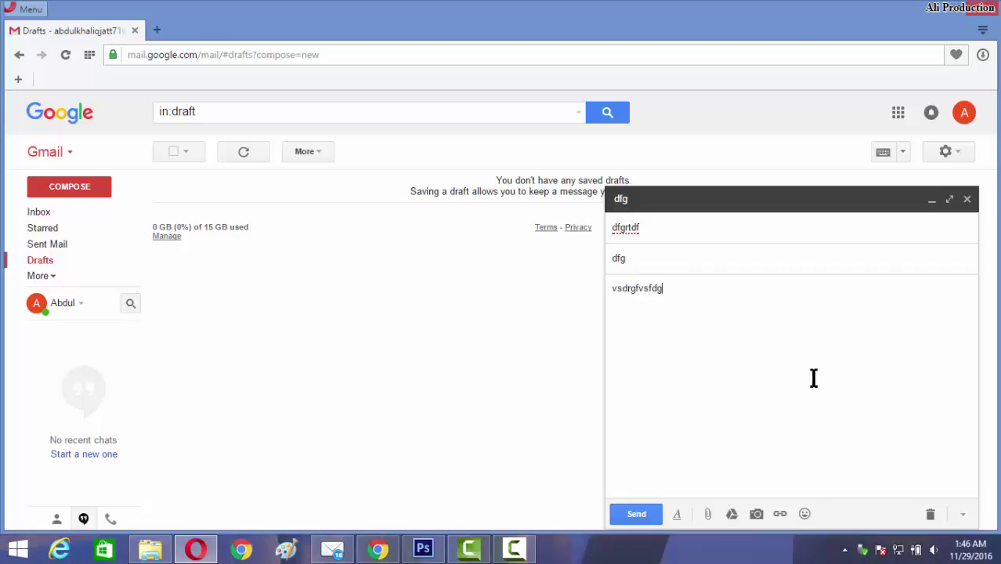
pyautogui.click(974, 202)
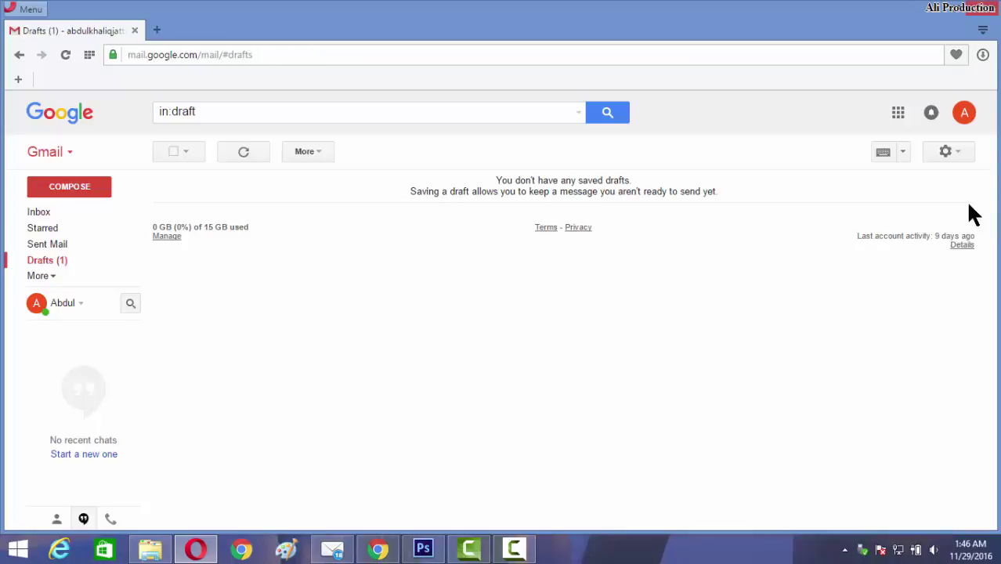
# Confirm the dfg draft appears in Drafts, then open the Important folder.
pyautogui.click(61, 264)
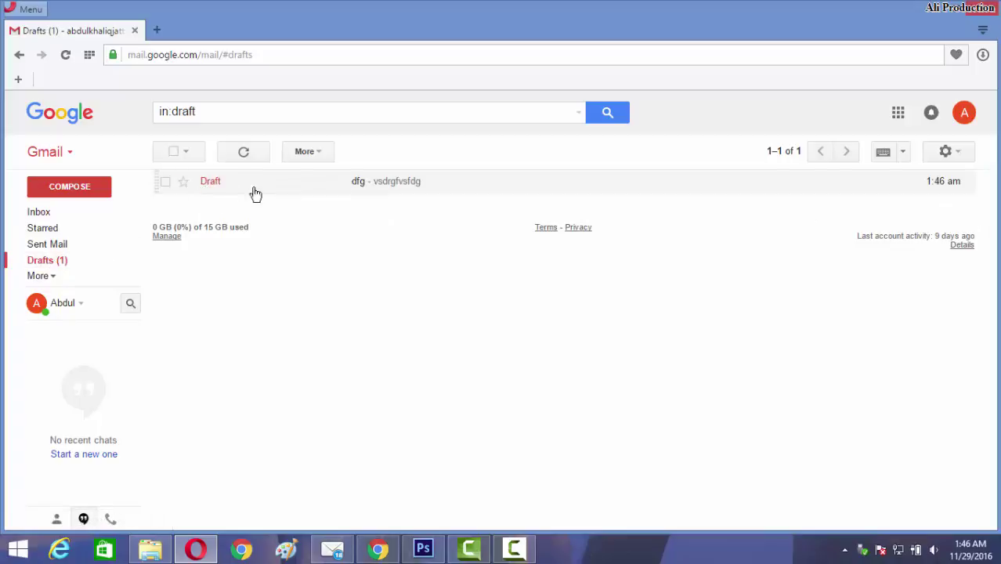
pyautogui.click(50, 276)
pyautogui.click(65, 302)
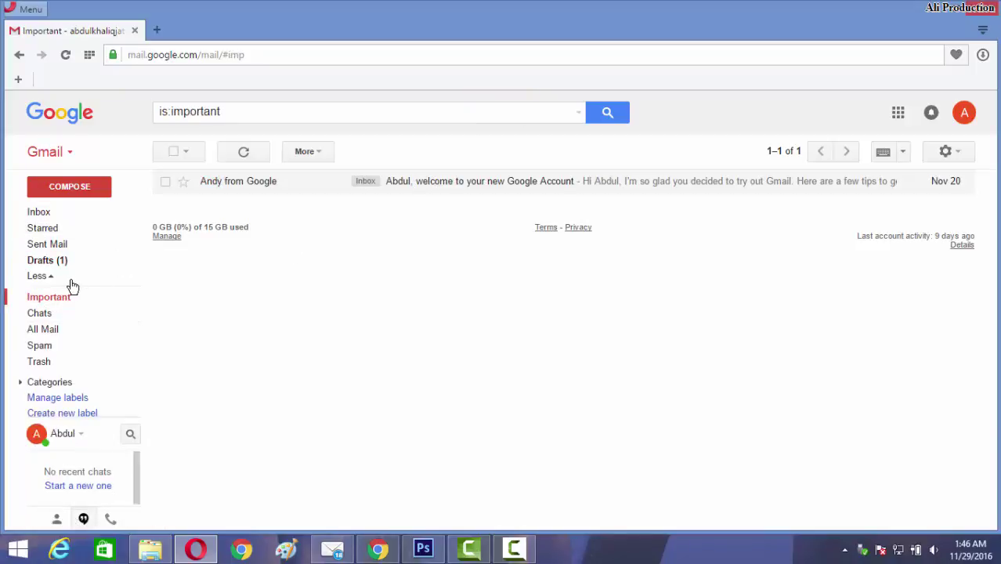
# Look through the Chats and Spam folders, then expand Categories and open the empty Social category.
pyautogui.click(58, 315)
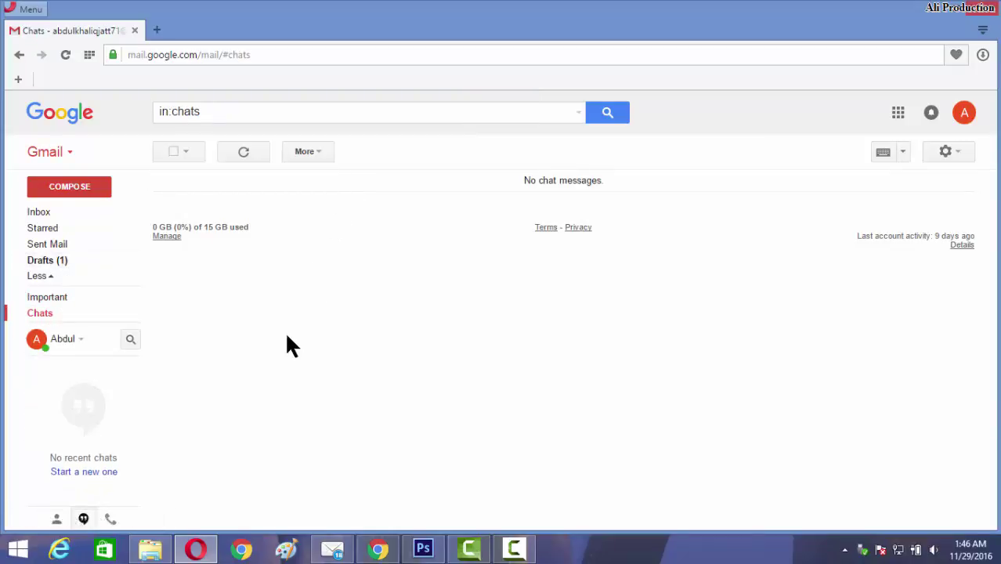
pyautogui.moveTo(52, 293)
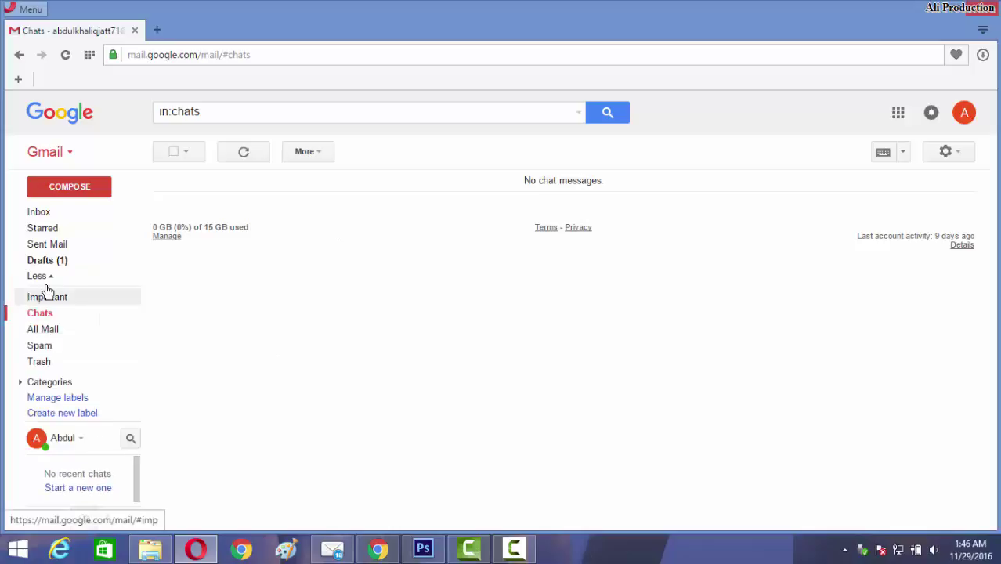
pyautogui.click(66, 349)
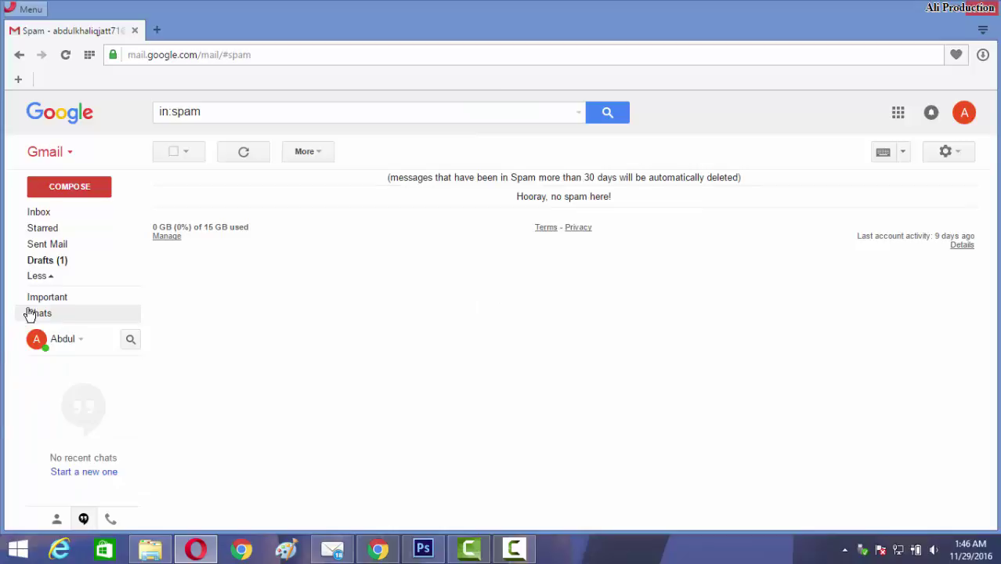
pyautogui.moveTo(45, 290)
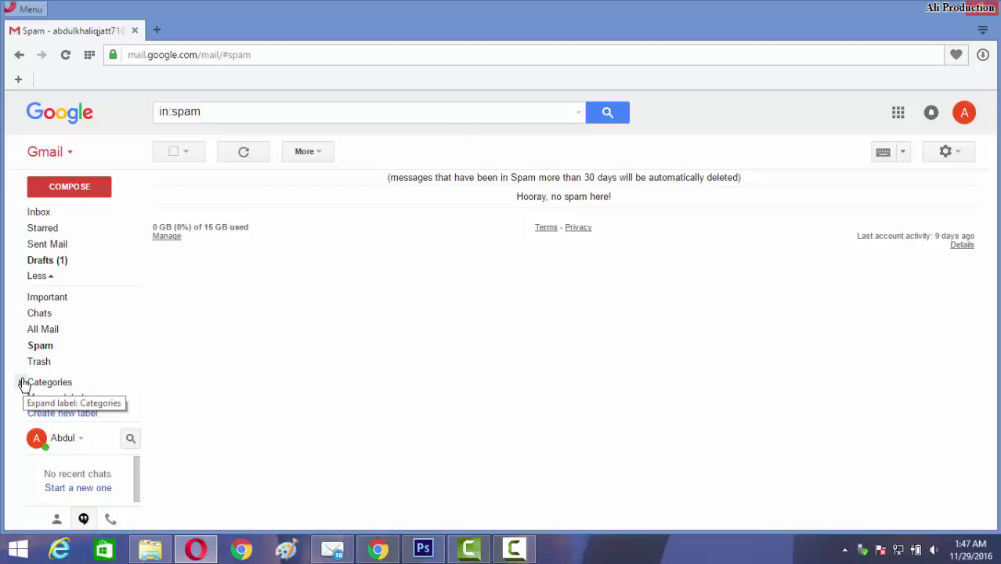
pyautogui.click(22, 382)
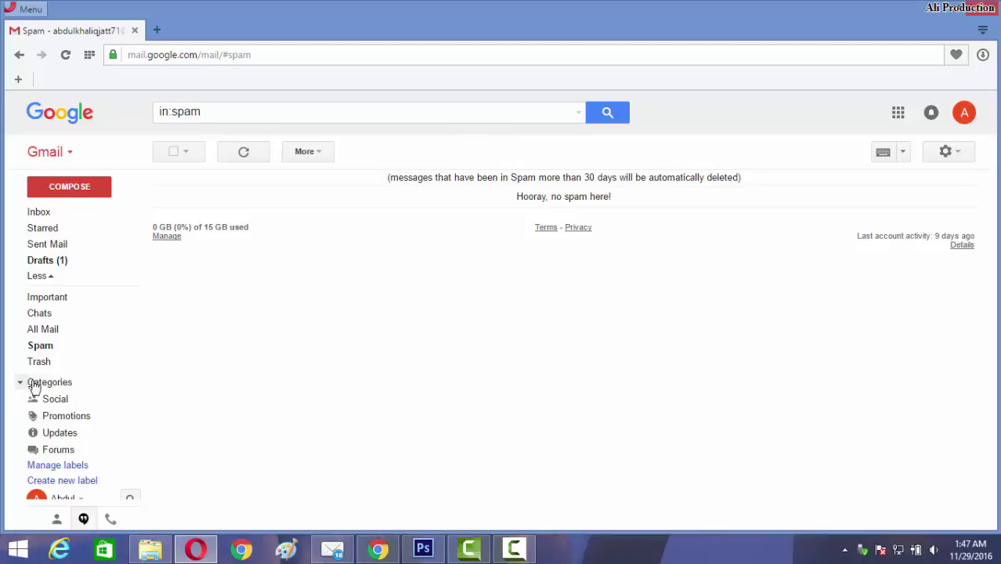
pyautogui.click(71, 406)
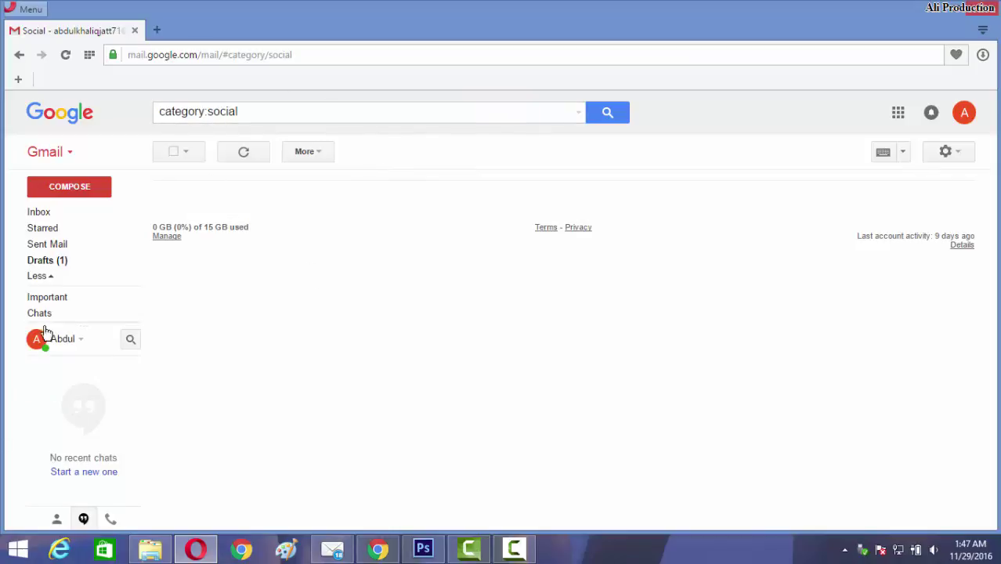
pyautogui.moveTo(66, 398)
# From the account panel, start changing the photo and browse Your photos and Photos of you, ending on Upload photos.
pyautogui.click(965, 113)
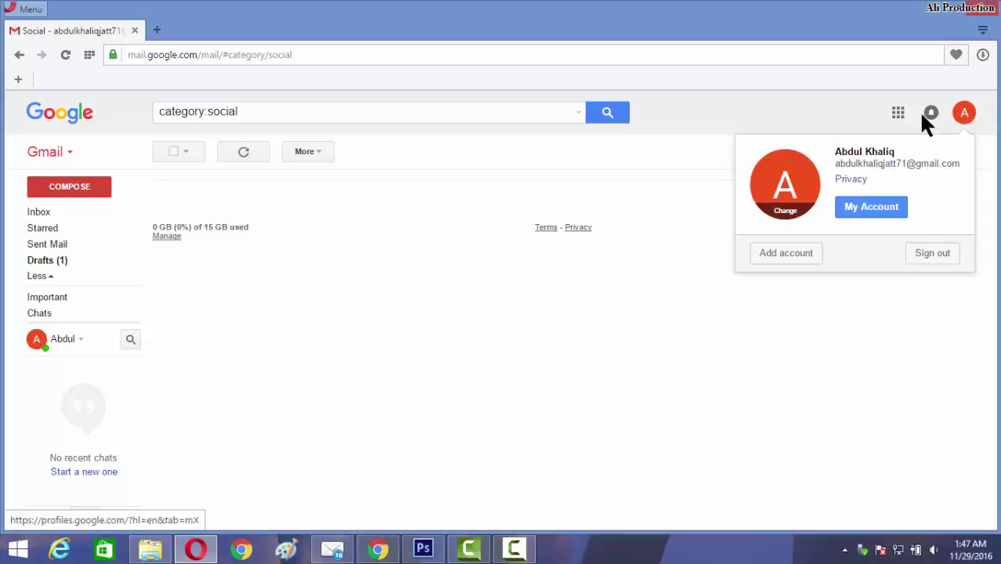
pyautogui.click(784, 213)
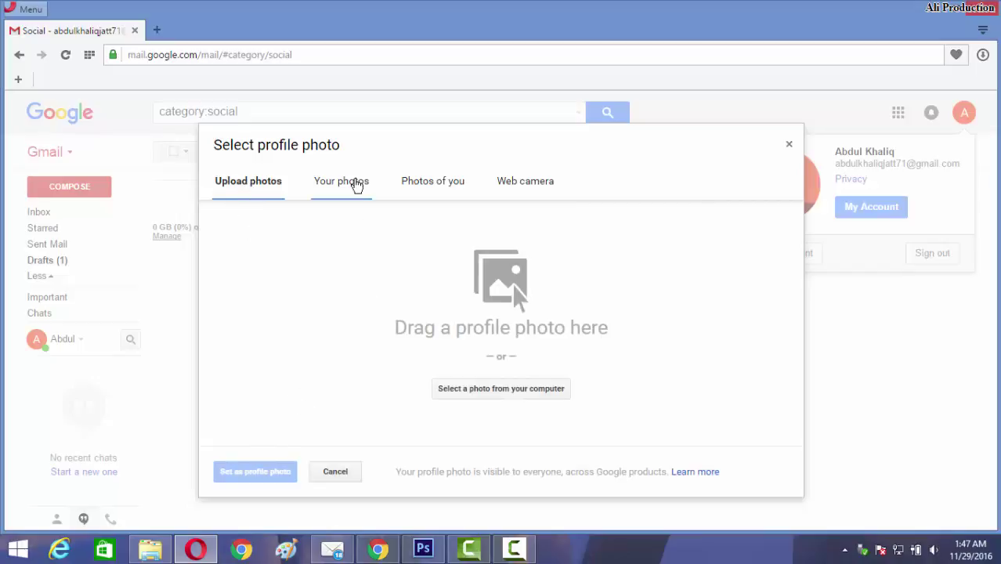
pyautogui.click(358, 185)
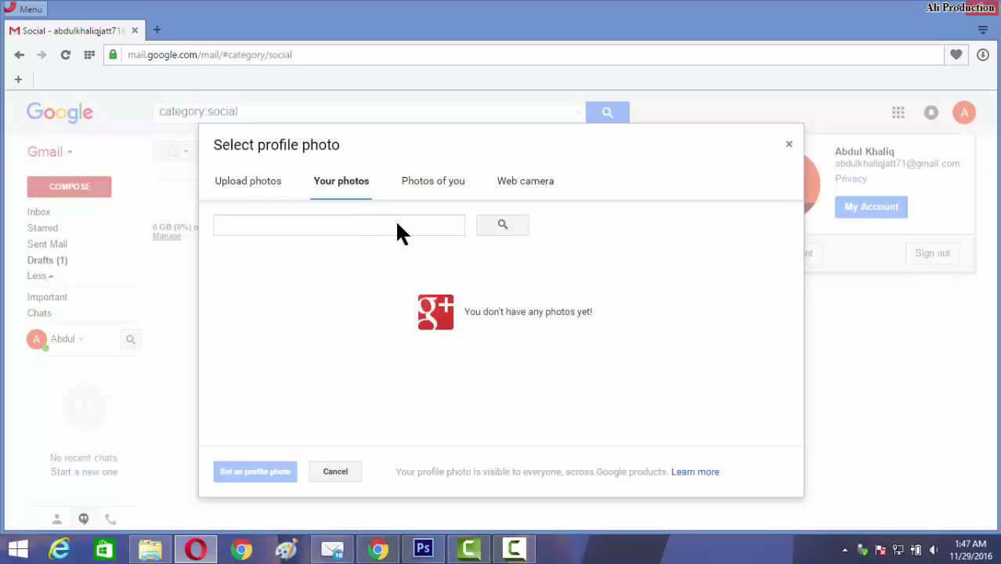
pyautogui.click(443, 189)
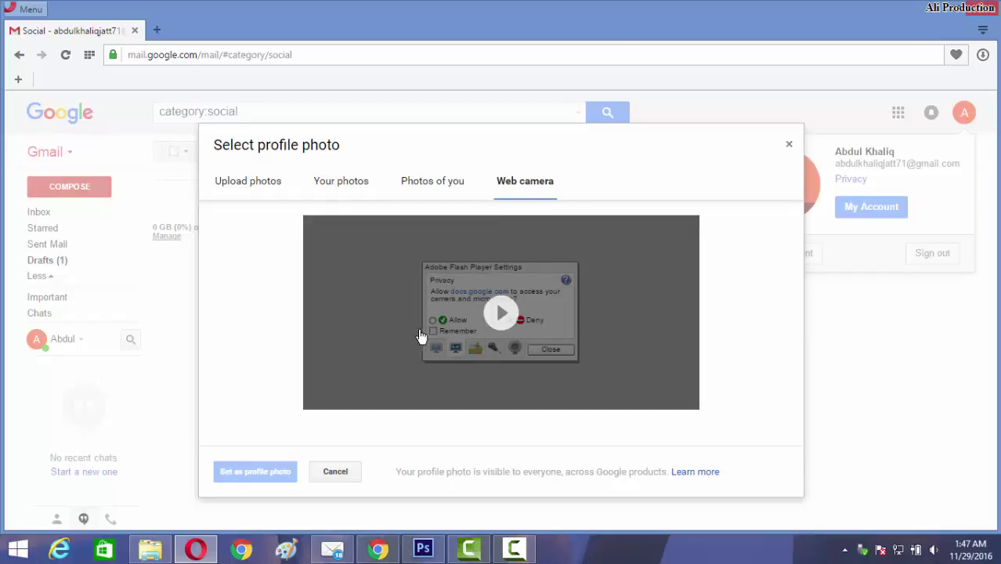
pyautogui.click(252, 195)
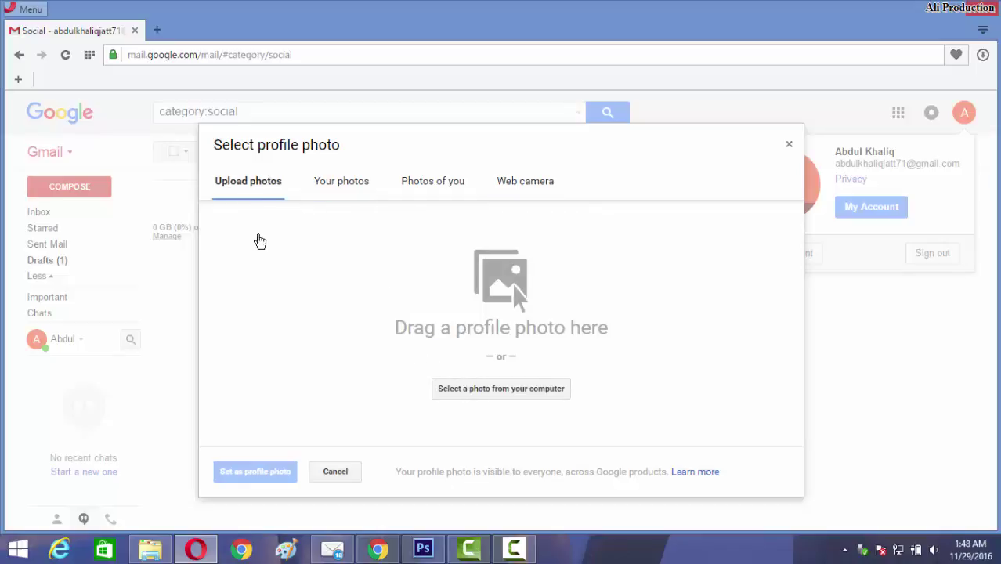
# Upload IMG_1708 from the Desktop and drag the crop square out to the image's left and bottom edges.
pyautogui.click(479, 401)
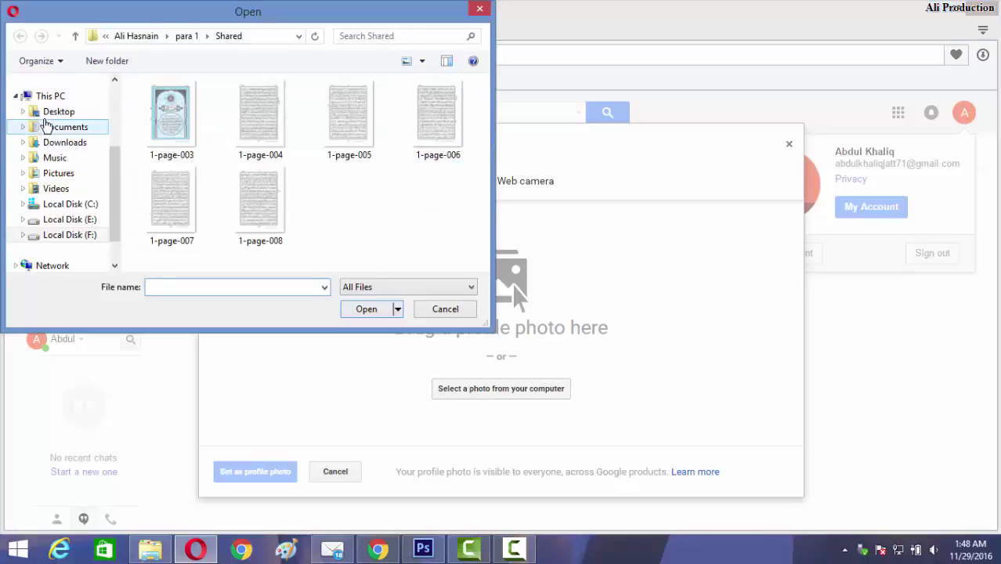
pyautogui.click(59, 111)
pyautogui.moveTo(482, 153); pyautogui.dragTo(485, 205)
pyautogui.click(176, 223)
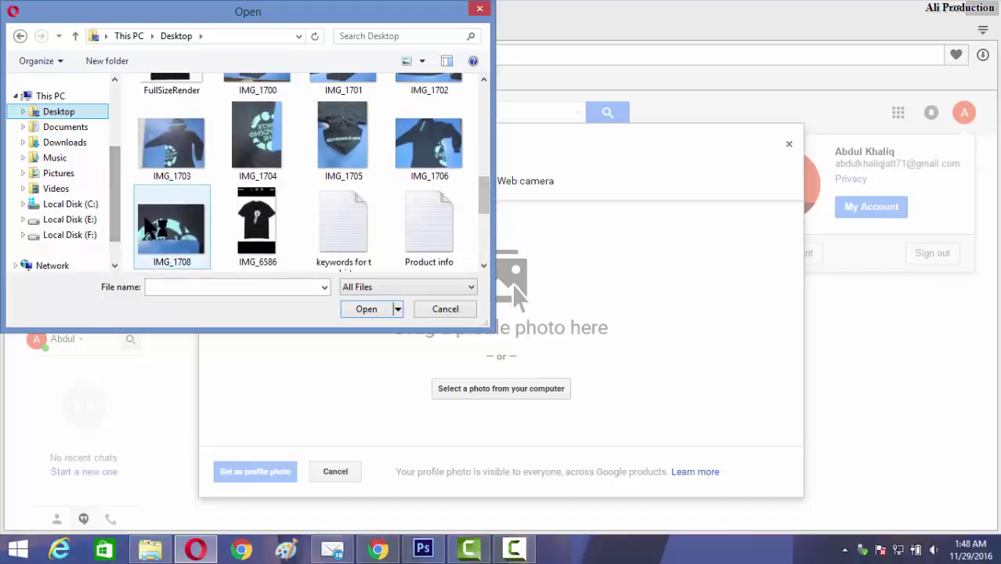
pyautogui.click(370, 311)
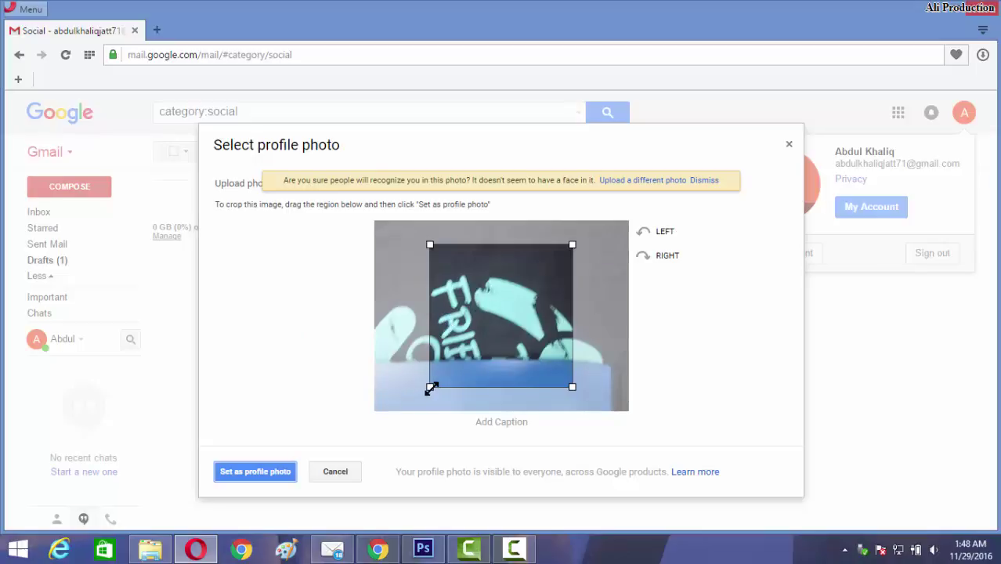
pyautogui.moveTo(430, 388); pyautogui.dragTo(370, 417)
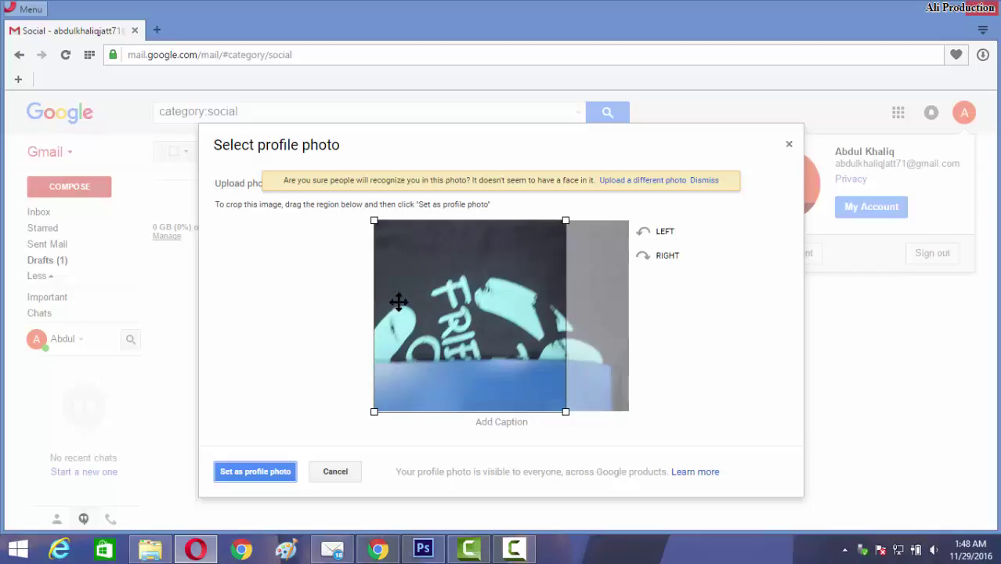